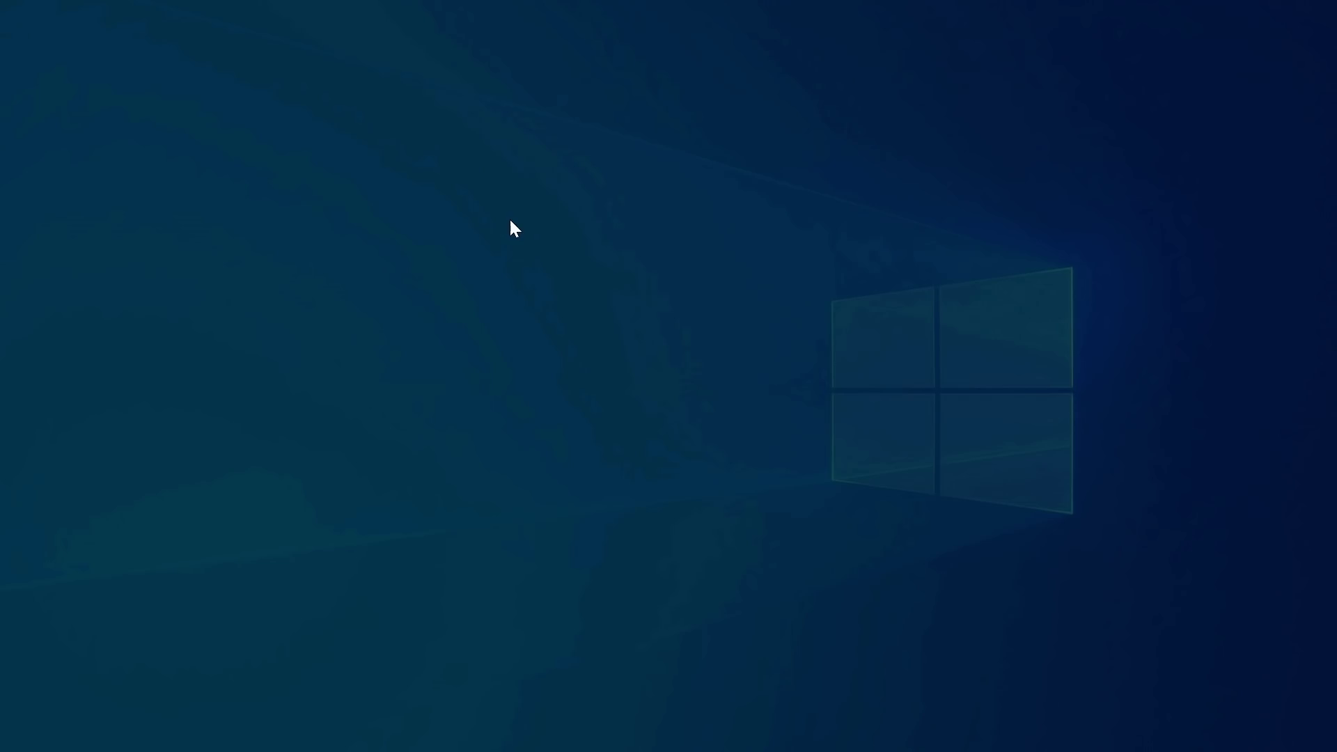
Step: Approve the User Account Control administrator permission request with Yes
left_click(616, 509)
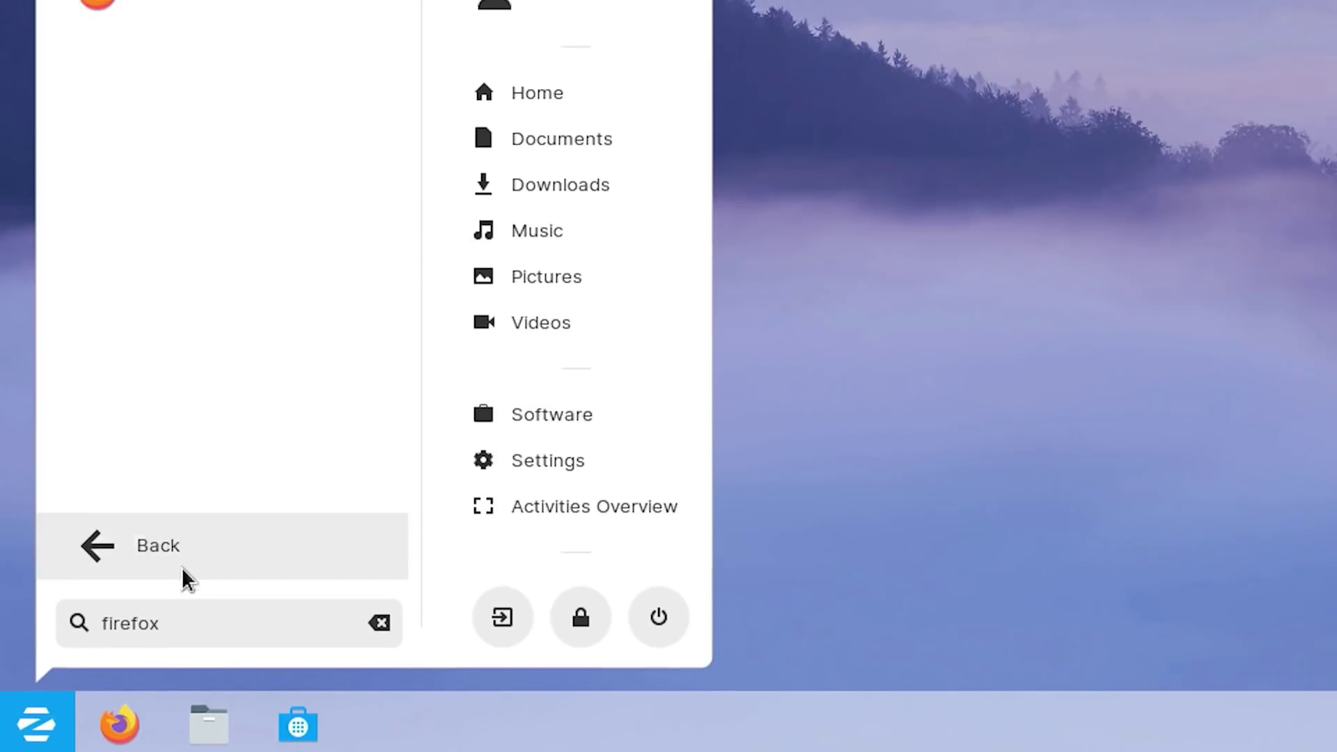
Step: Clear the firefox search in the Zorin menu and browse the Accessories apps
left_click(181, 567)
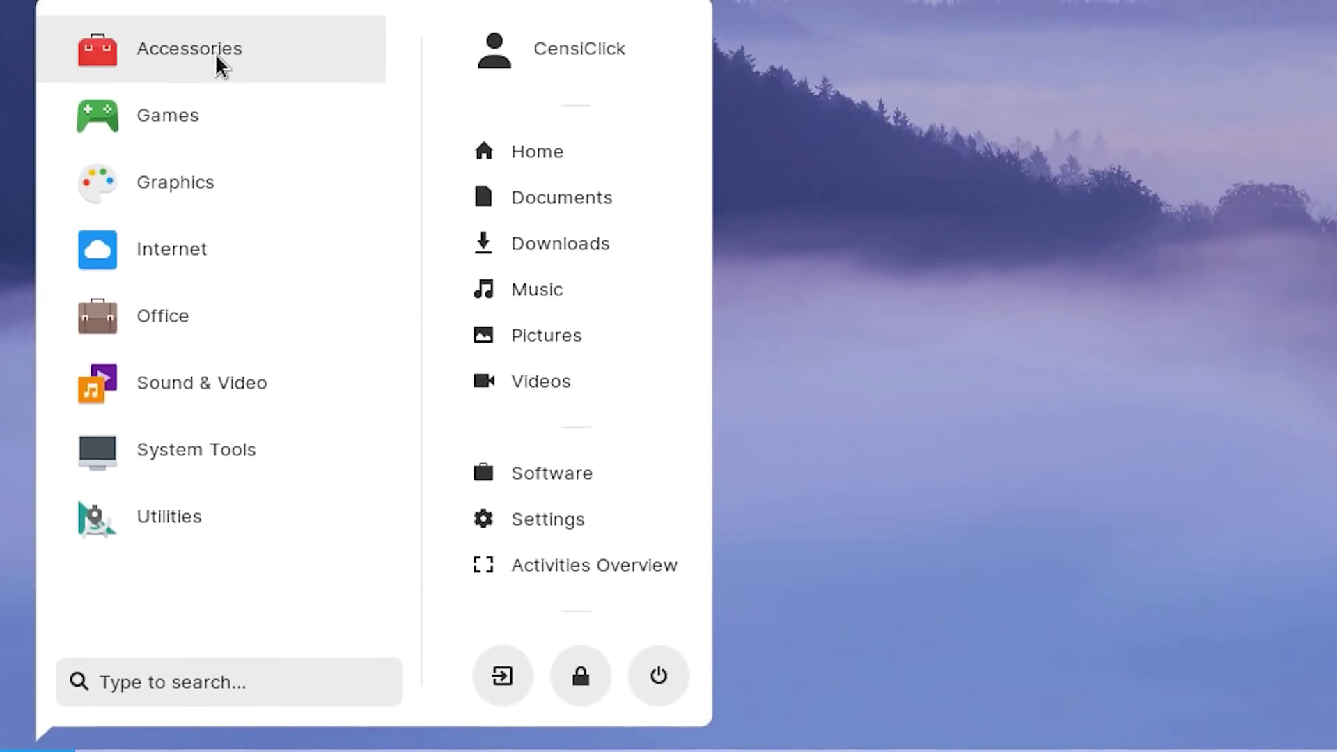
left_click(215, 42)
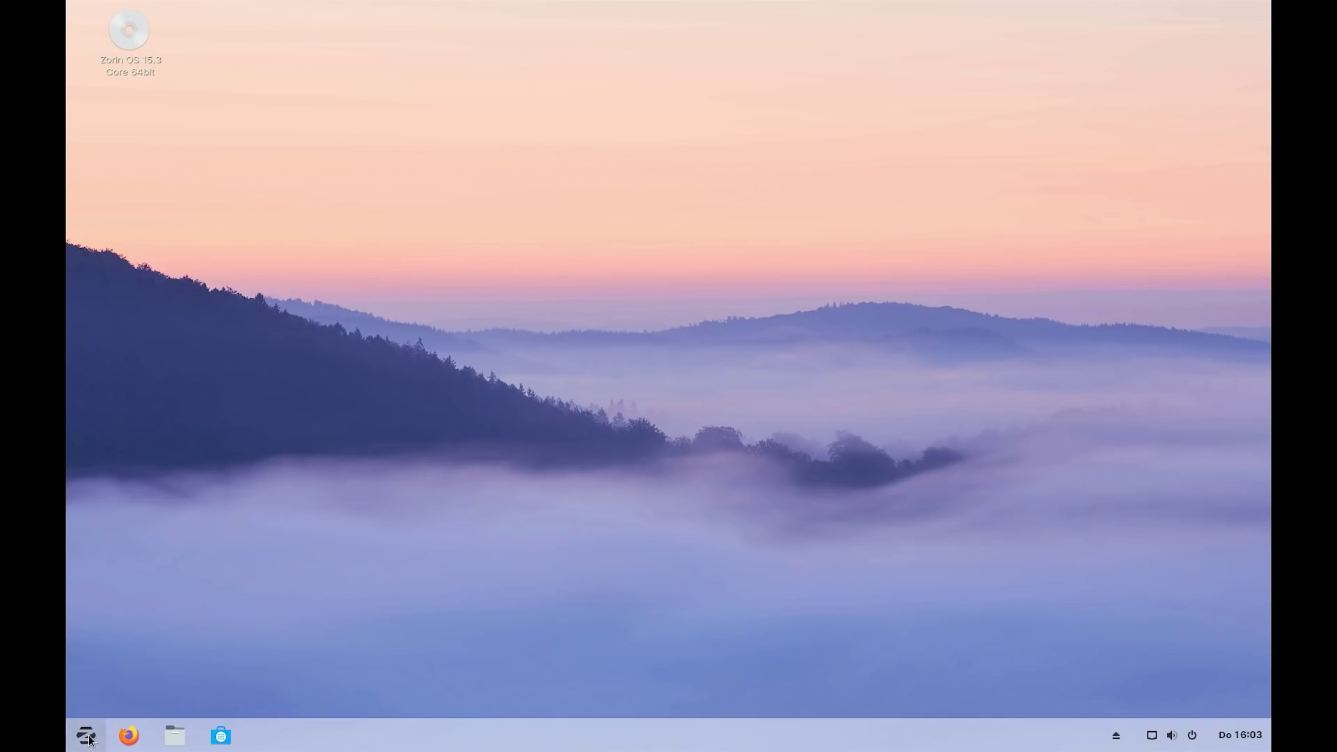
Step: Launch Files and show the Home folder as a list at 50% zoom
left_click(86, 737)
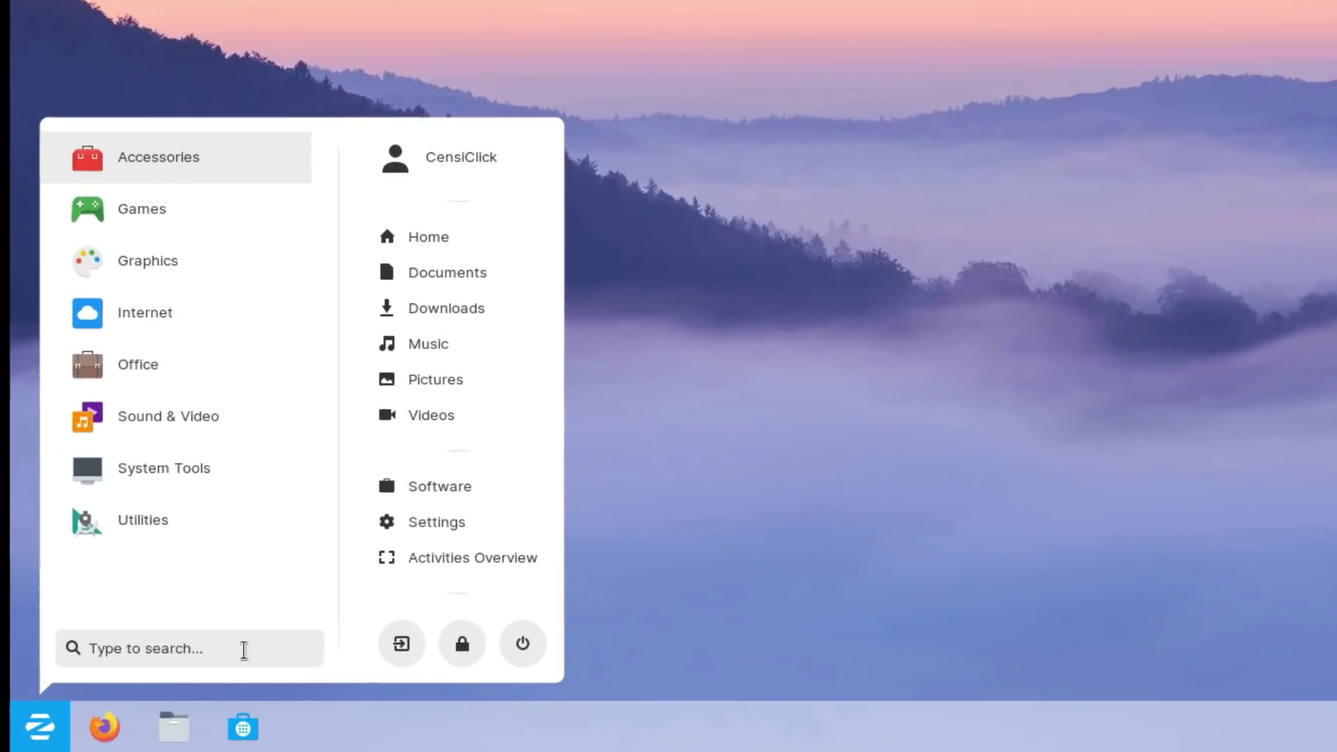
left_click(222, 683)
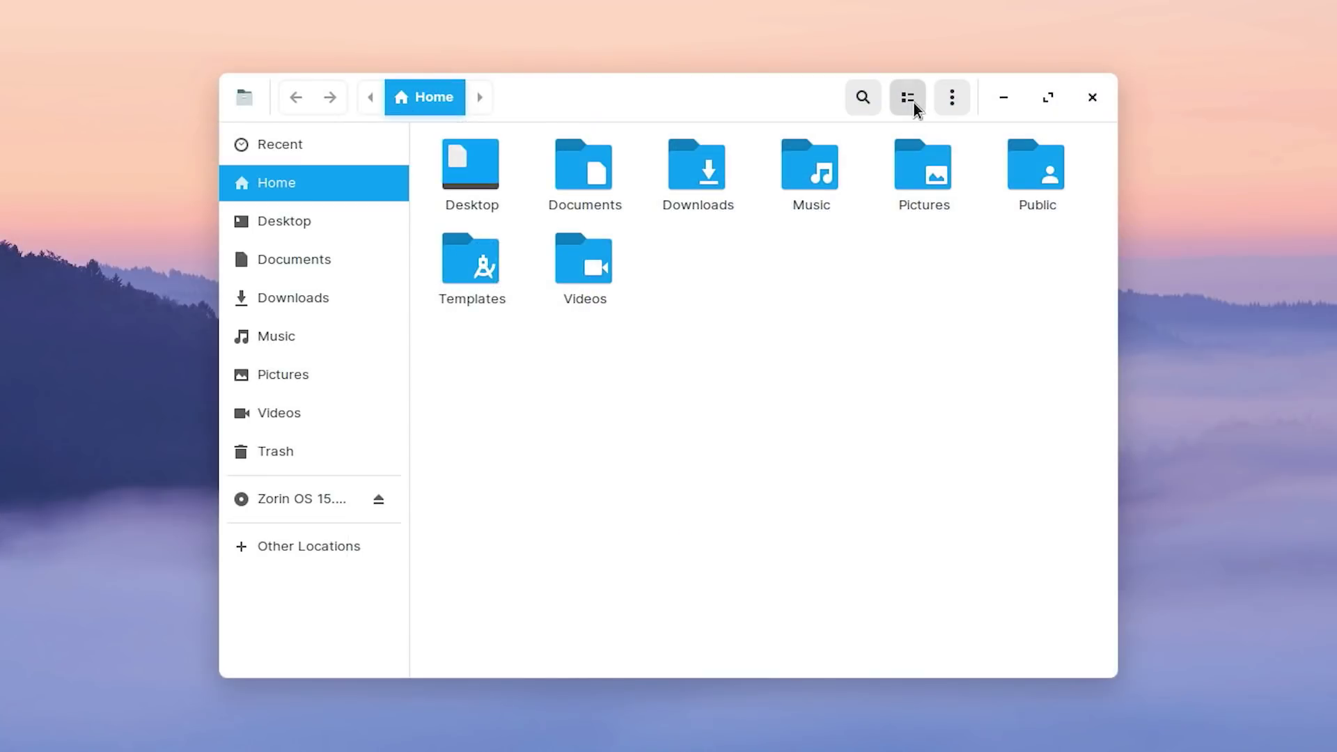
left_click(908, 98)
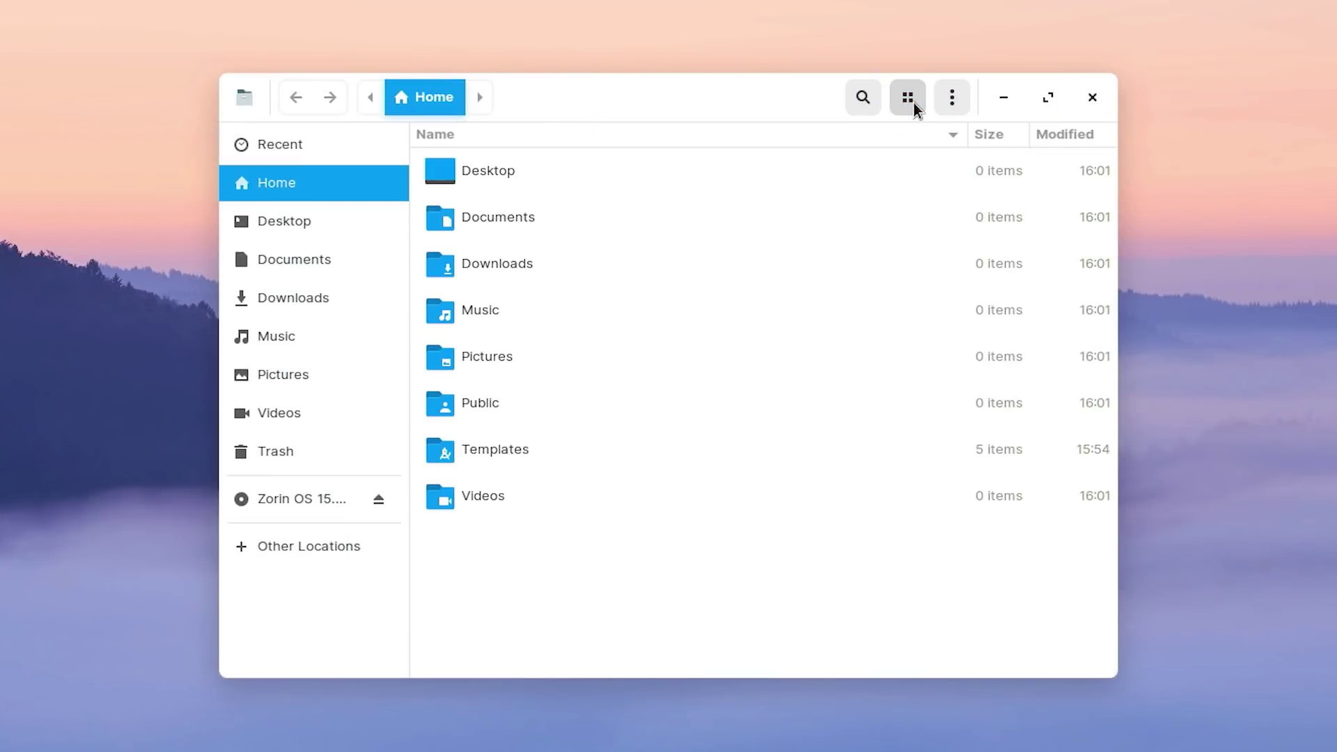
left_click(951, 99)
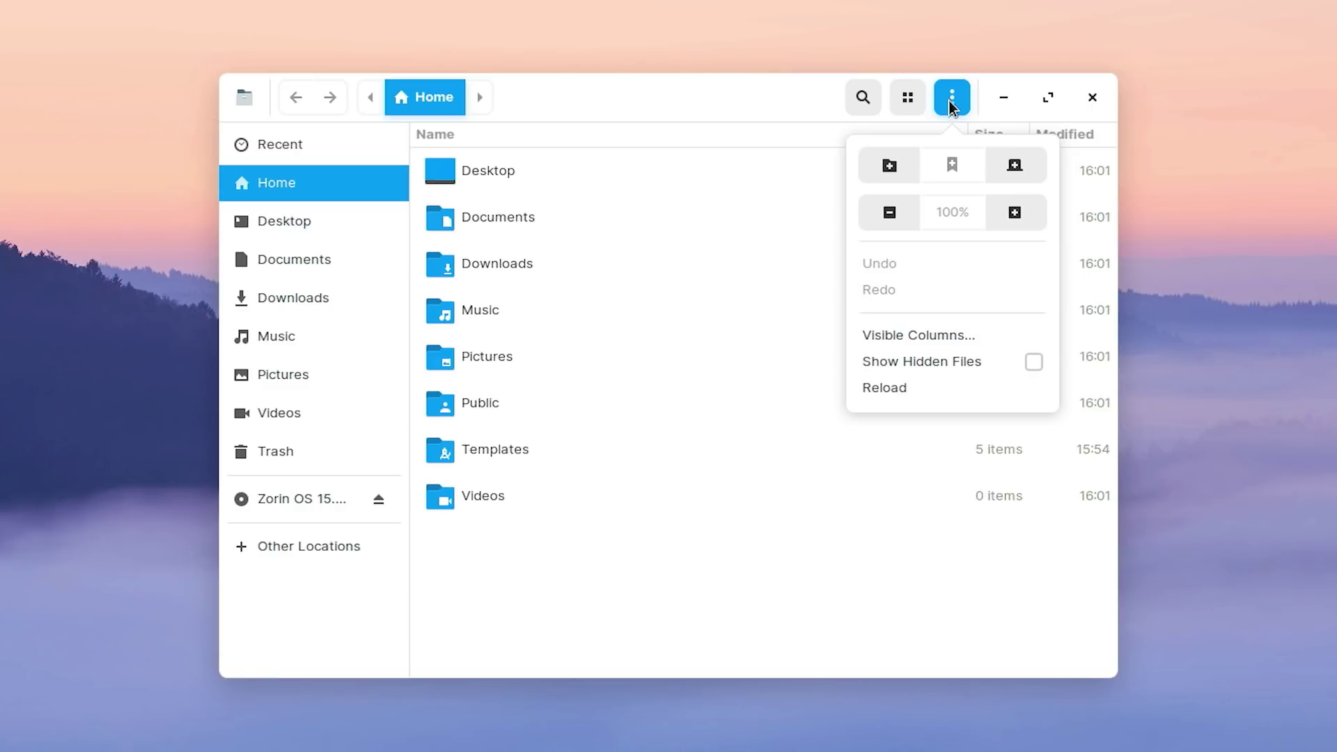
left_click(894, 219)
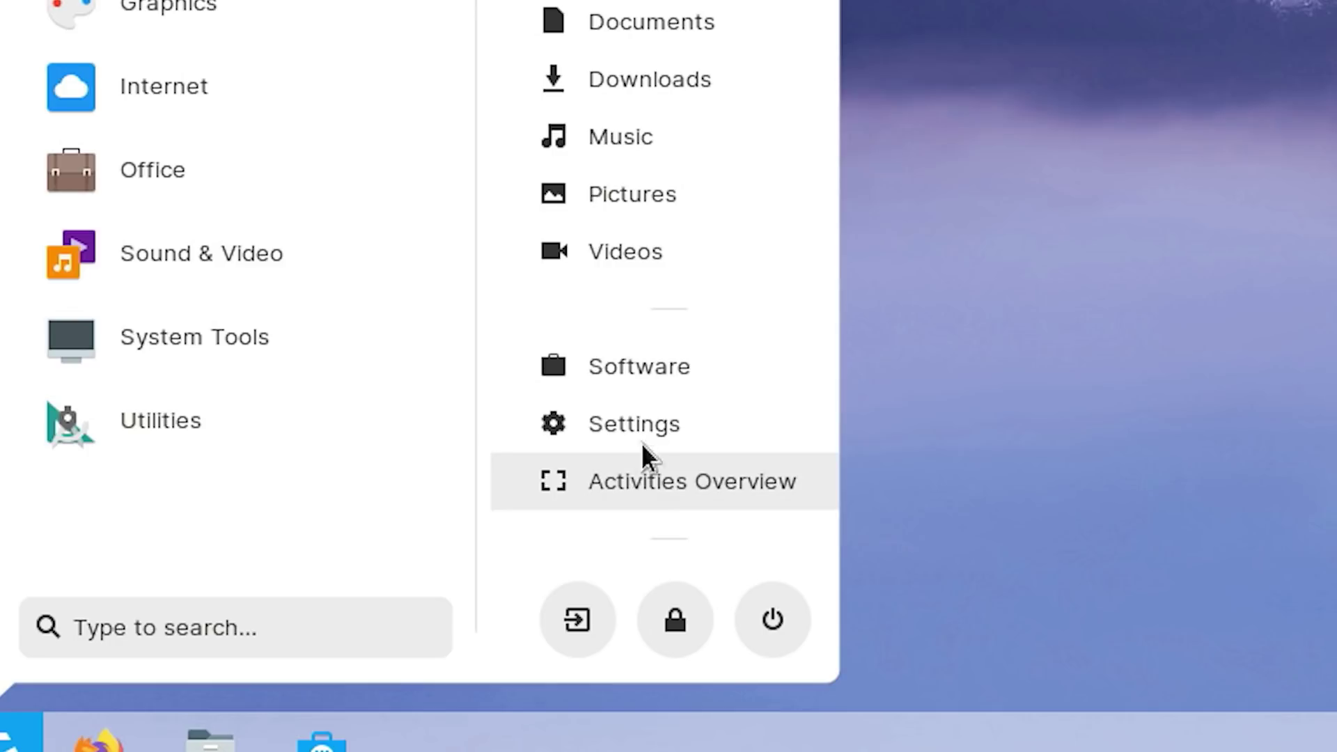
Step: Open the Software Store and scroll down to the Recommended Productivity Applications row
left_click(674, 369)
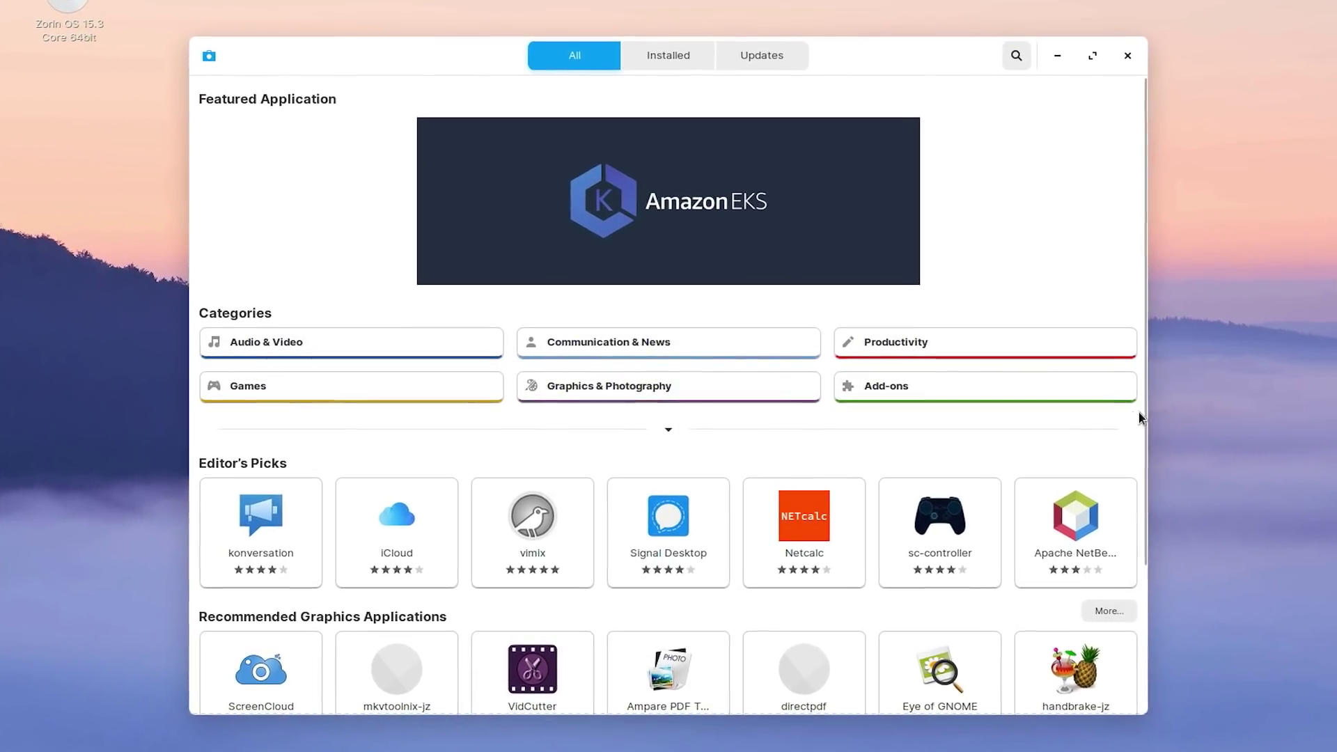
scroll(1132, 476, "down", 2)
scroll(1153, 481, "down", 3)
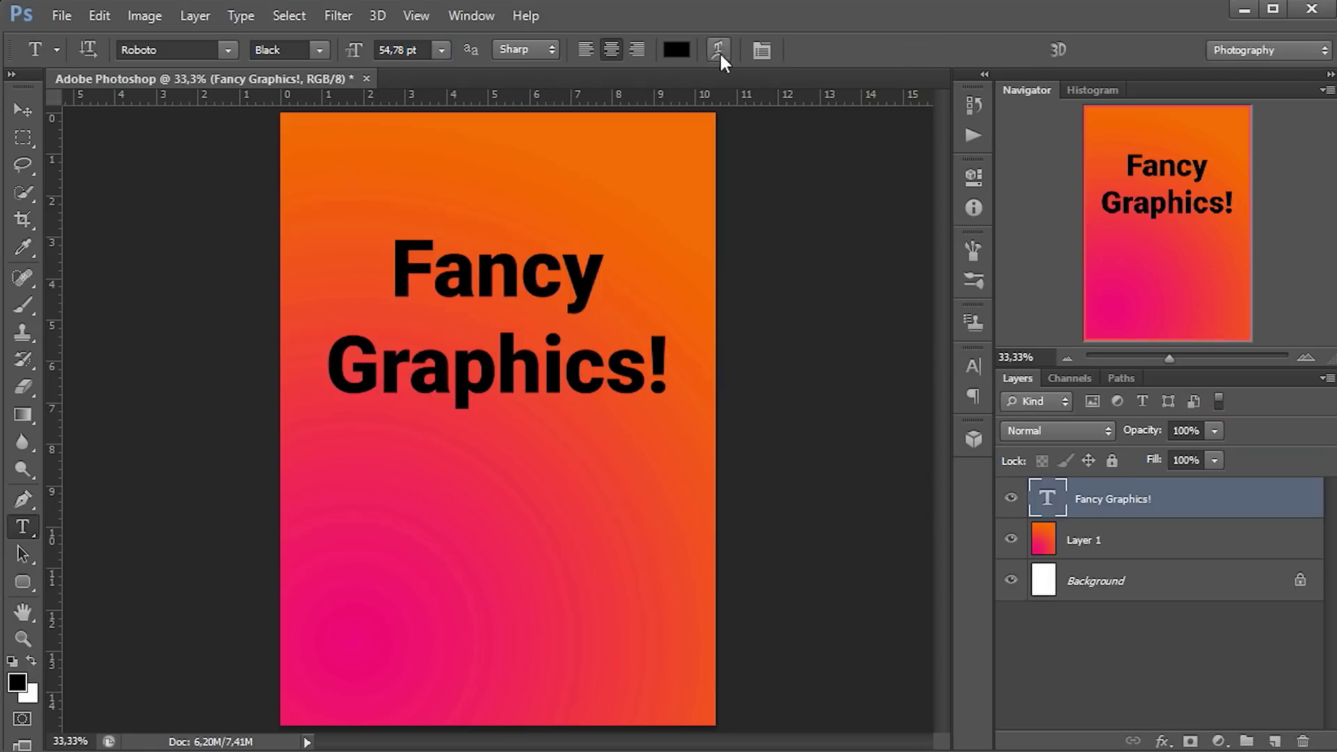
Step: Give the Fancy Graphics text a softer Arc warp and a yellow-green gradient overlay
left_click(720, 51)
left_click_drag(771, 212, 683, 209)
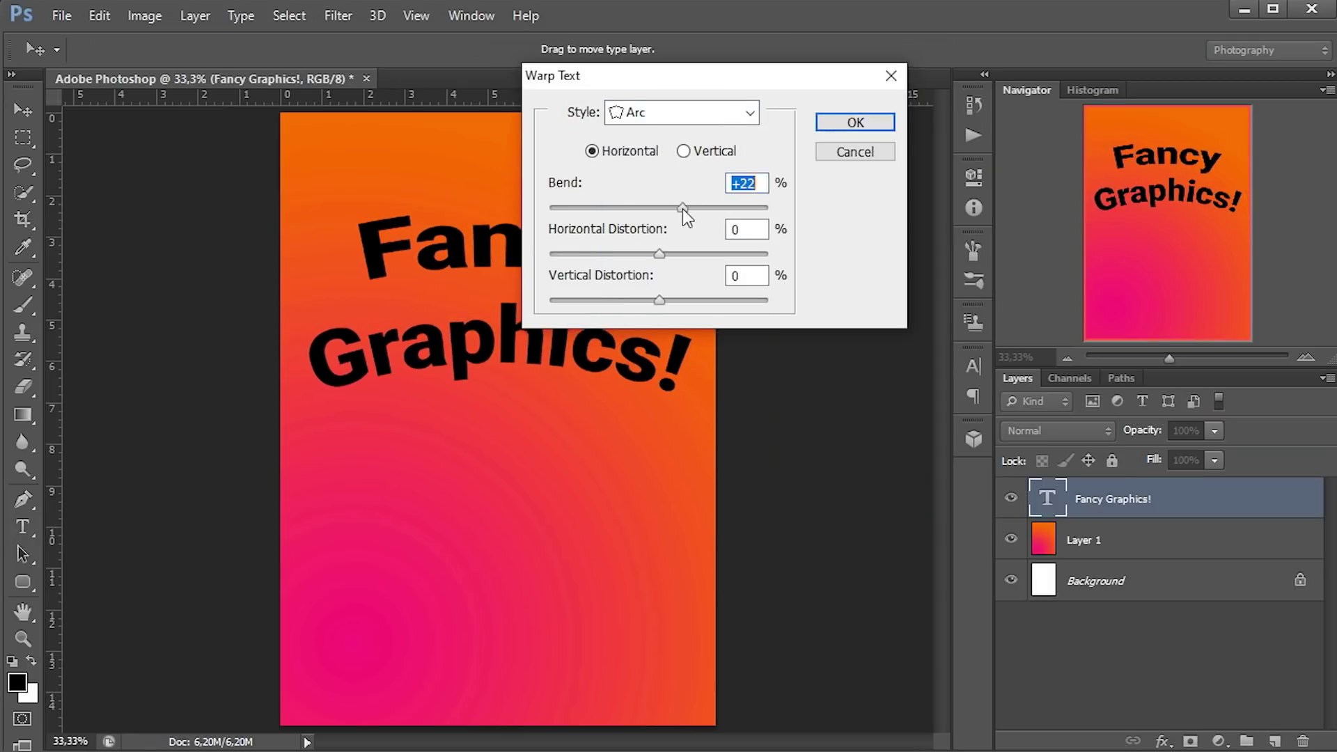
key("Return")
double_click(1184, 499)
left_click(734, 311)
left_click(1060, 155)
left_click(965, 287)
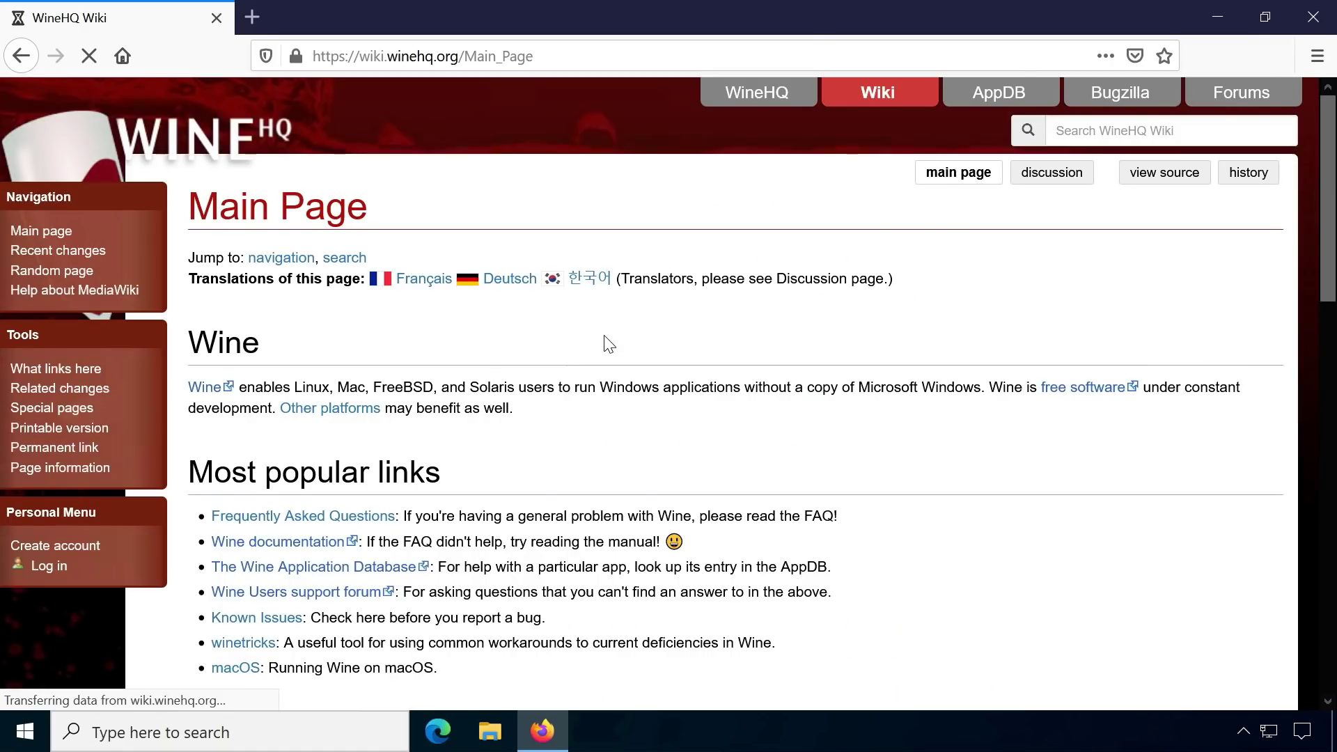
Step: Browse the WineHQ wiki, then open npp.7.9.2.Installer.x64.exe from Downloads
scroll(612, 352, "down", 3)
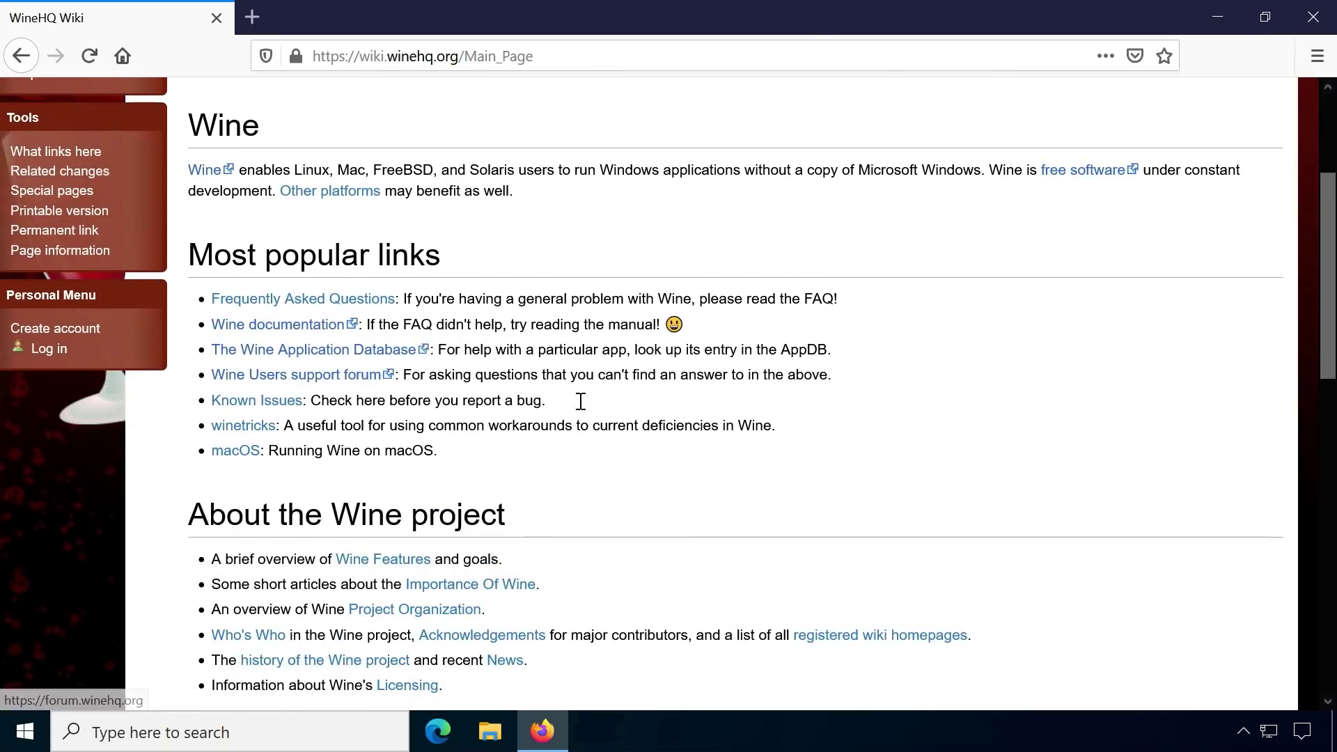
scroll(581, 402, "down", 3)
scroll(710, 453, "up", 6)
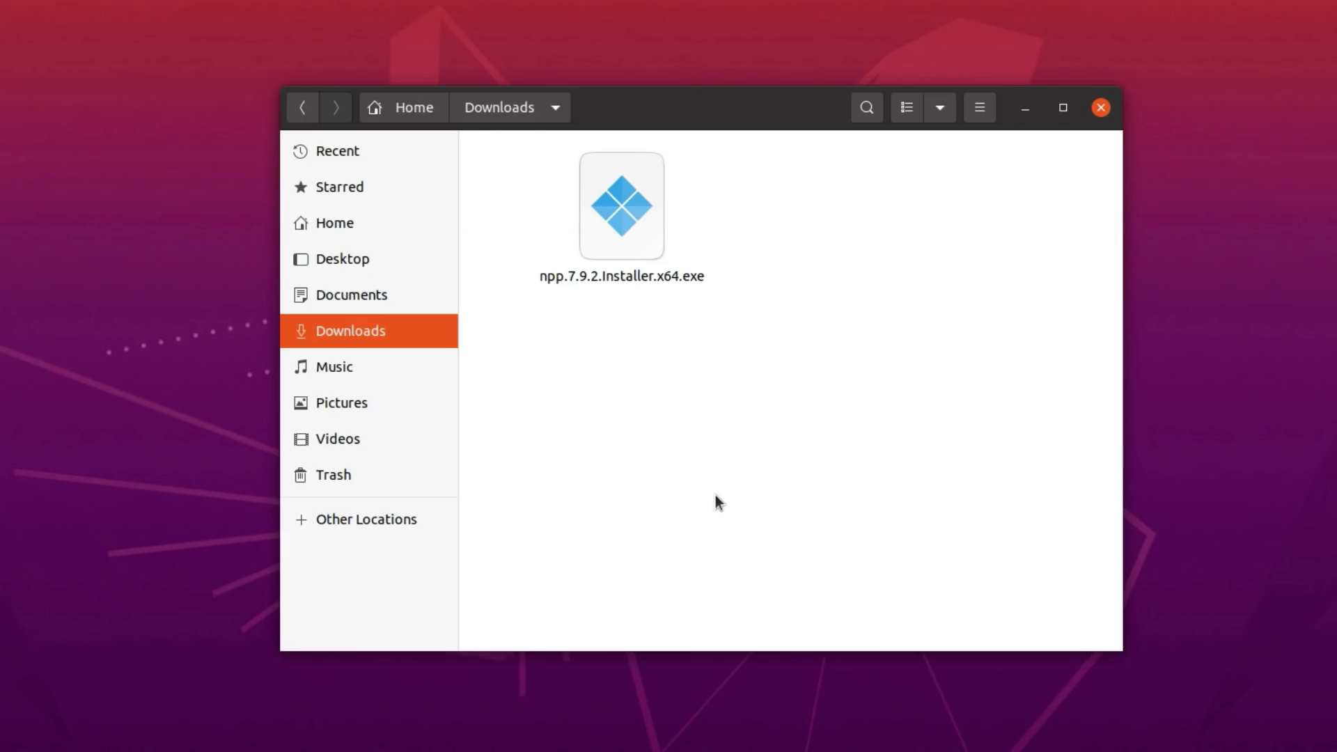
left_click(629, 222)
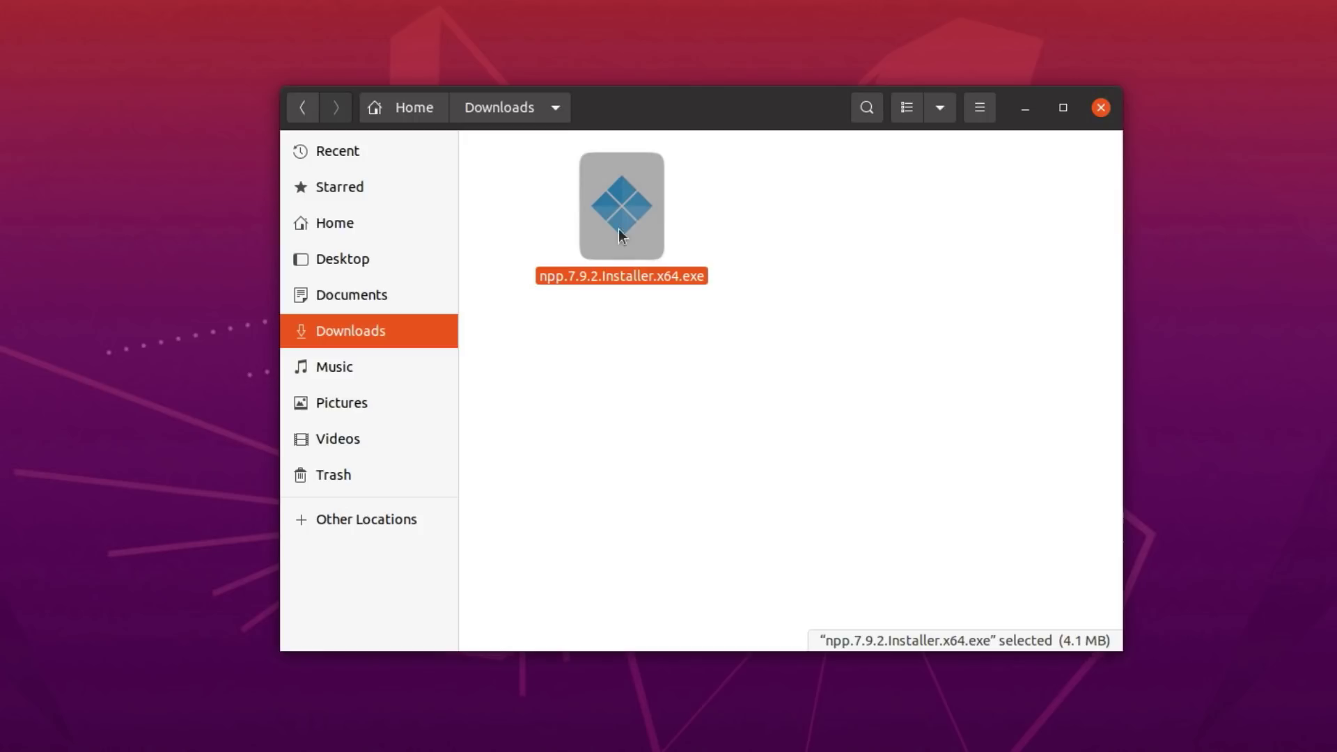
double_click(620, 226)
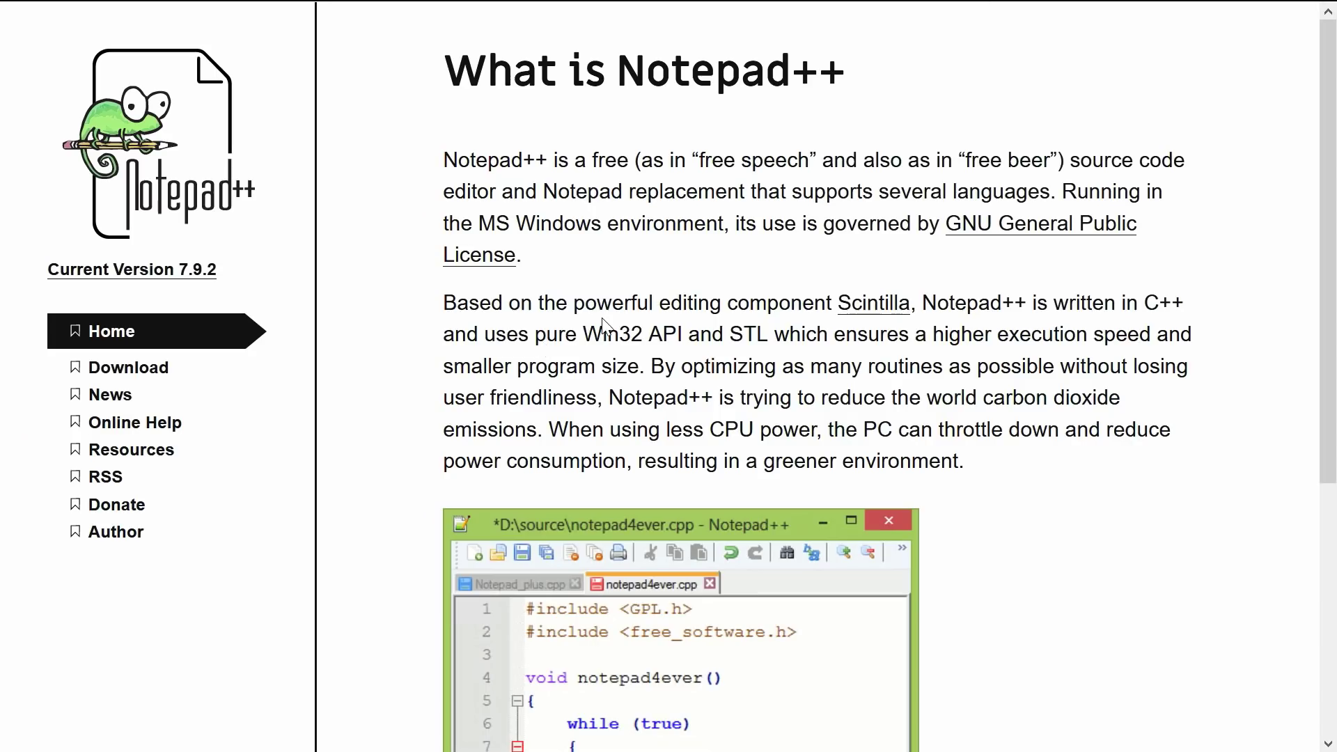
Step: Open the Notepad++ 7.9.2 release page from Downloads and scroll to its download options
key("Return")
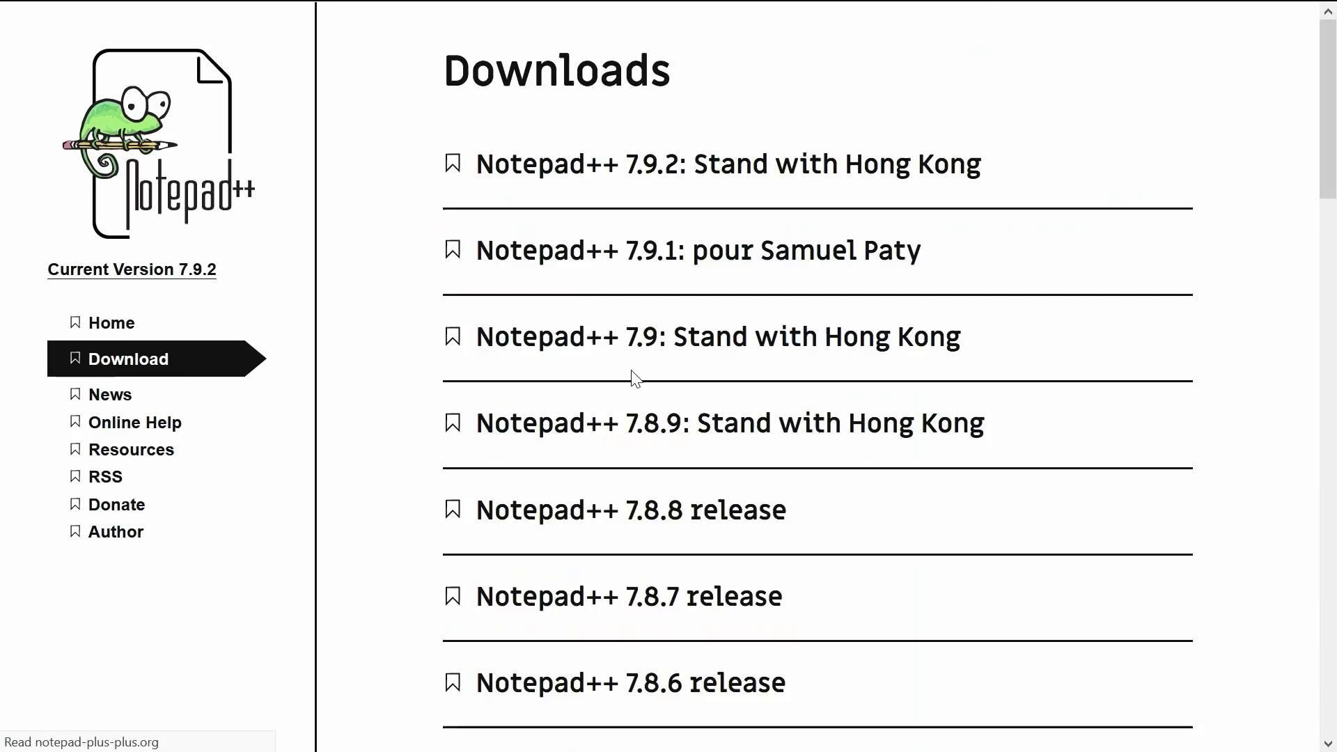
left_click(734, 178)
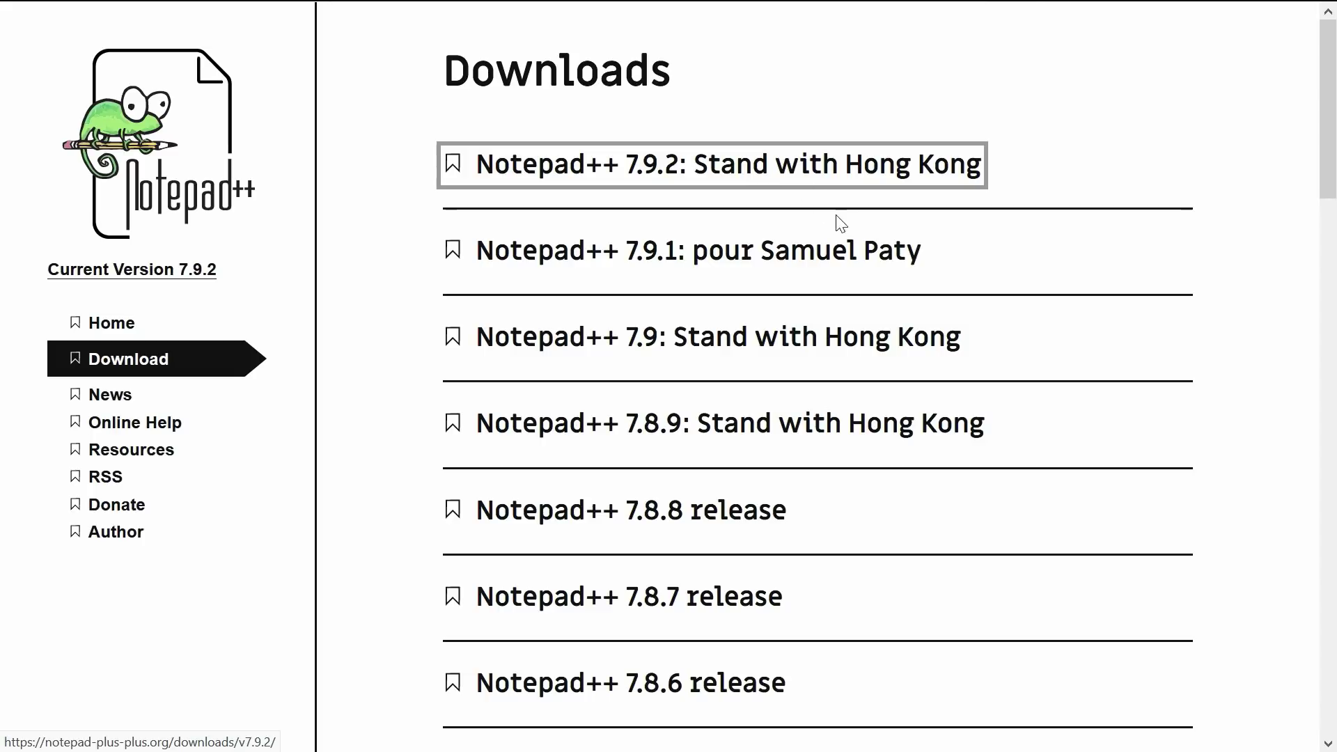
key("Return")
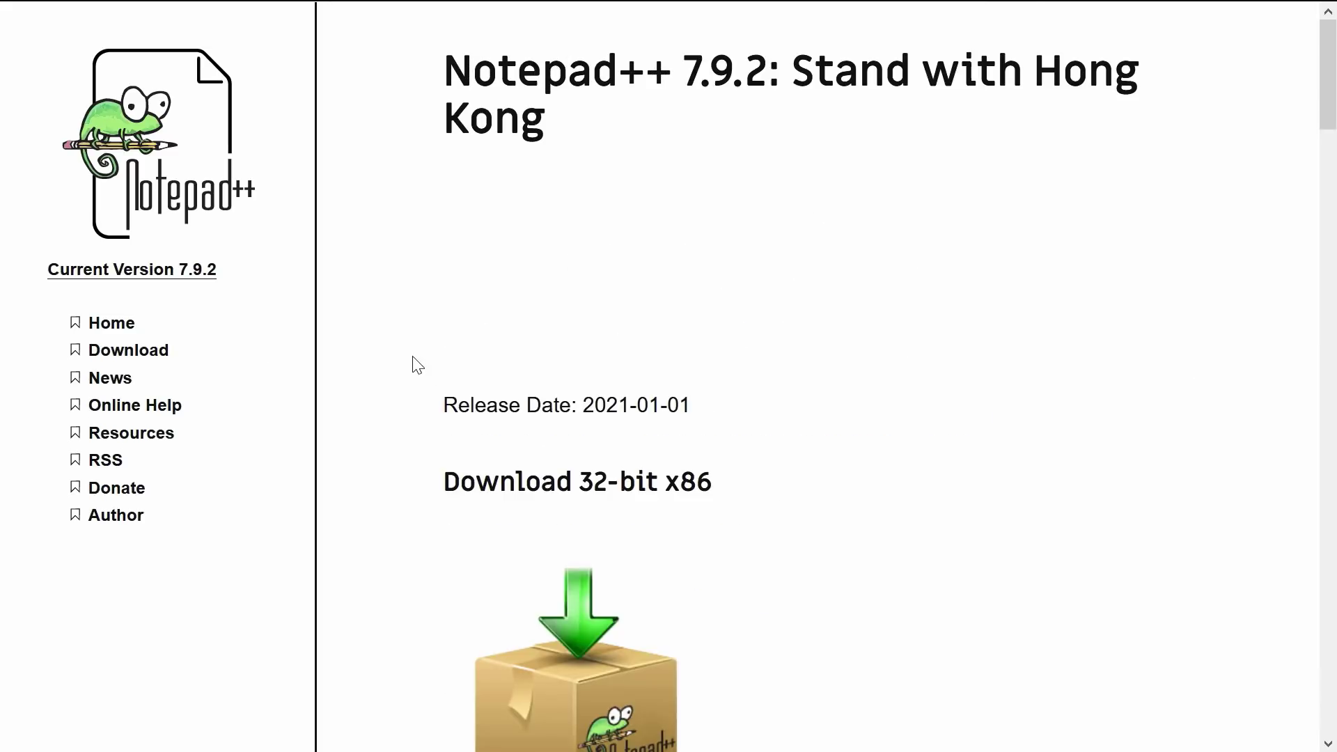
scroll(404, 376, "down", 5)
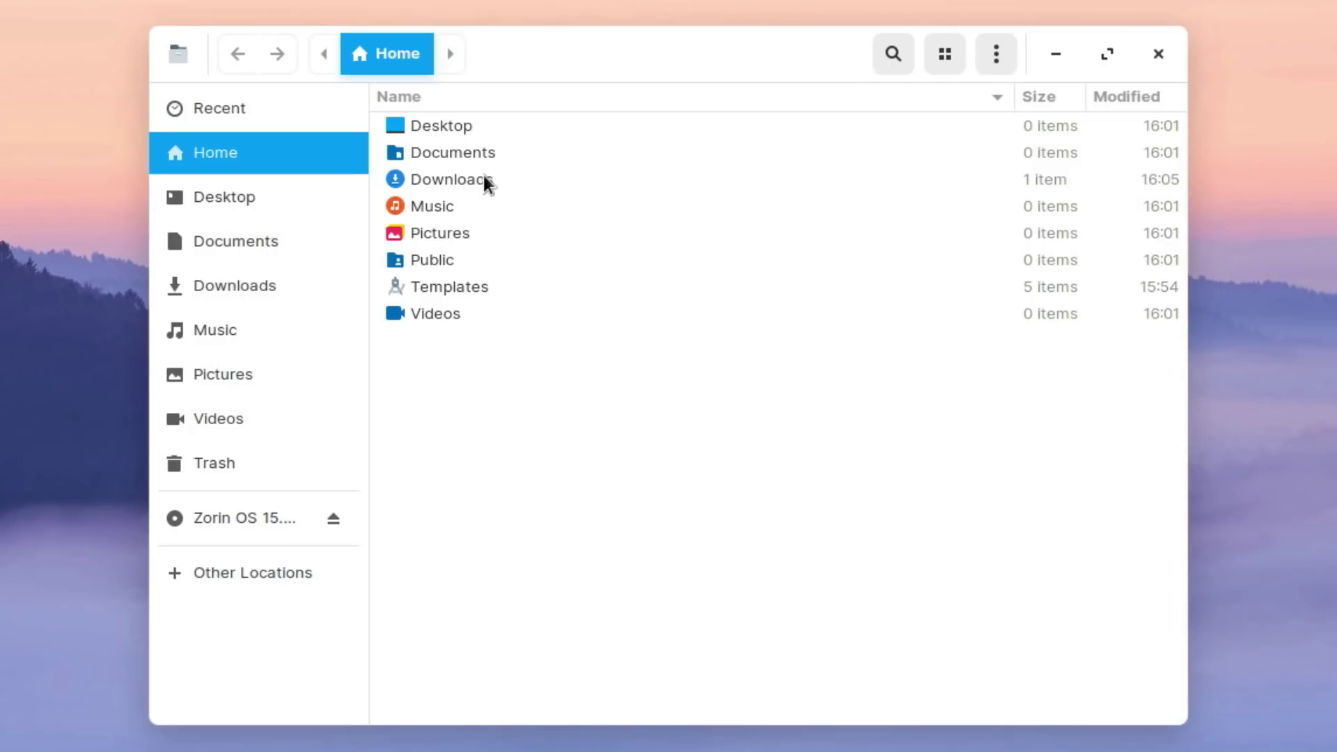
Step: Run the npp installer from Downloads and agree to install Windows App Support
double_click(484, 179)
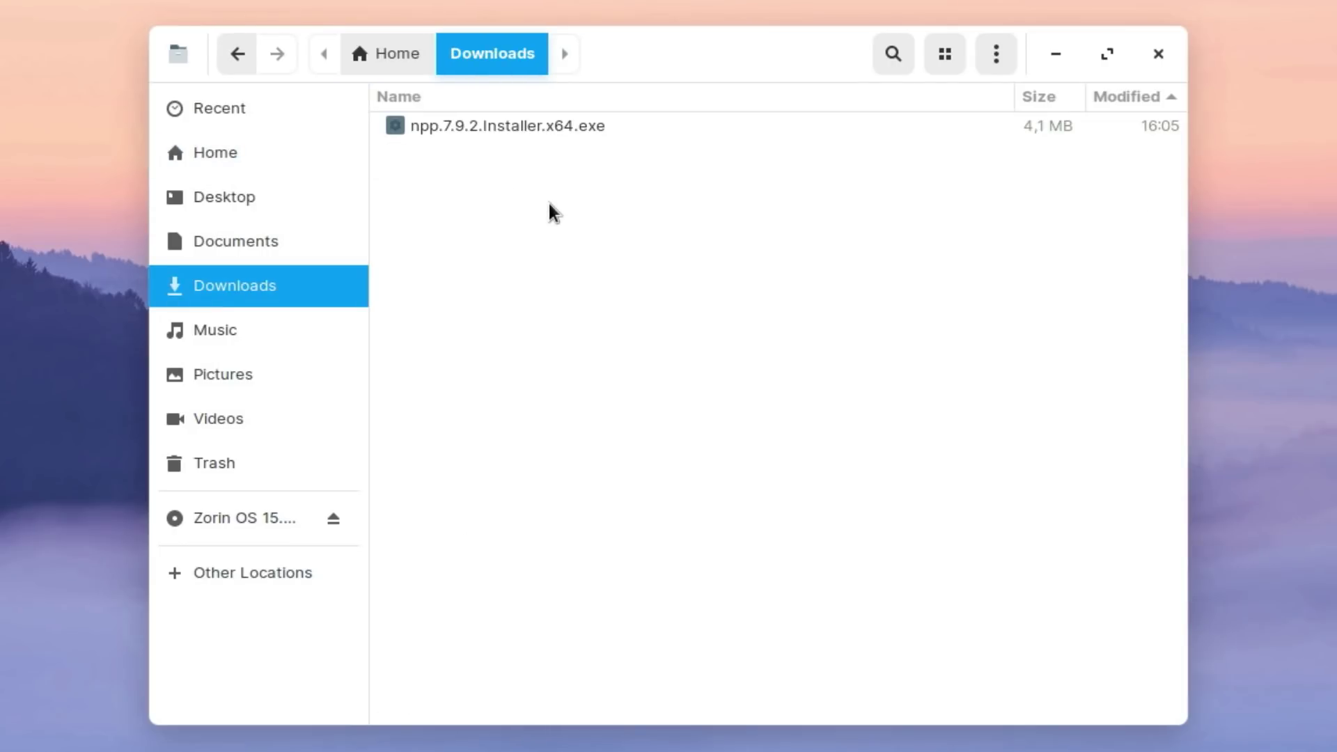
right_click(585, 130)
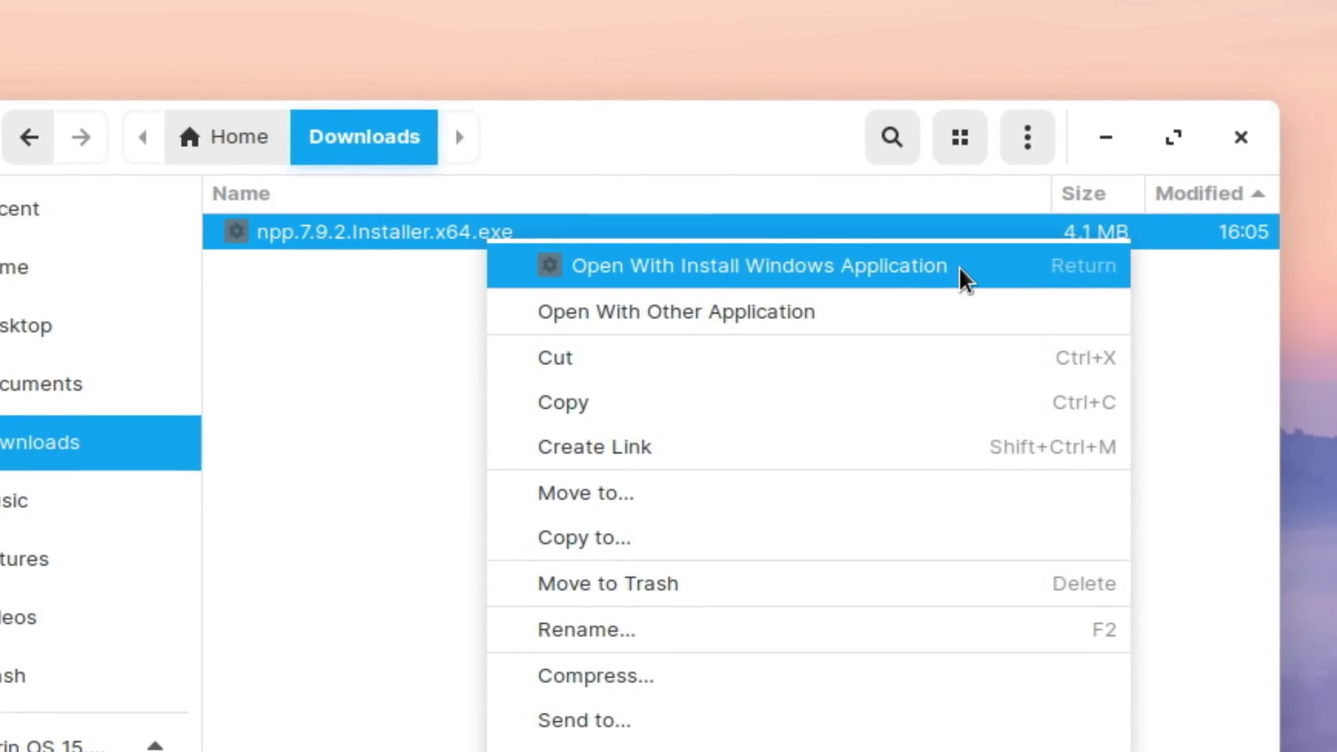
left_click(360, 351)
left_click(361, 341)
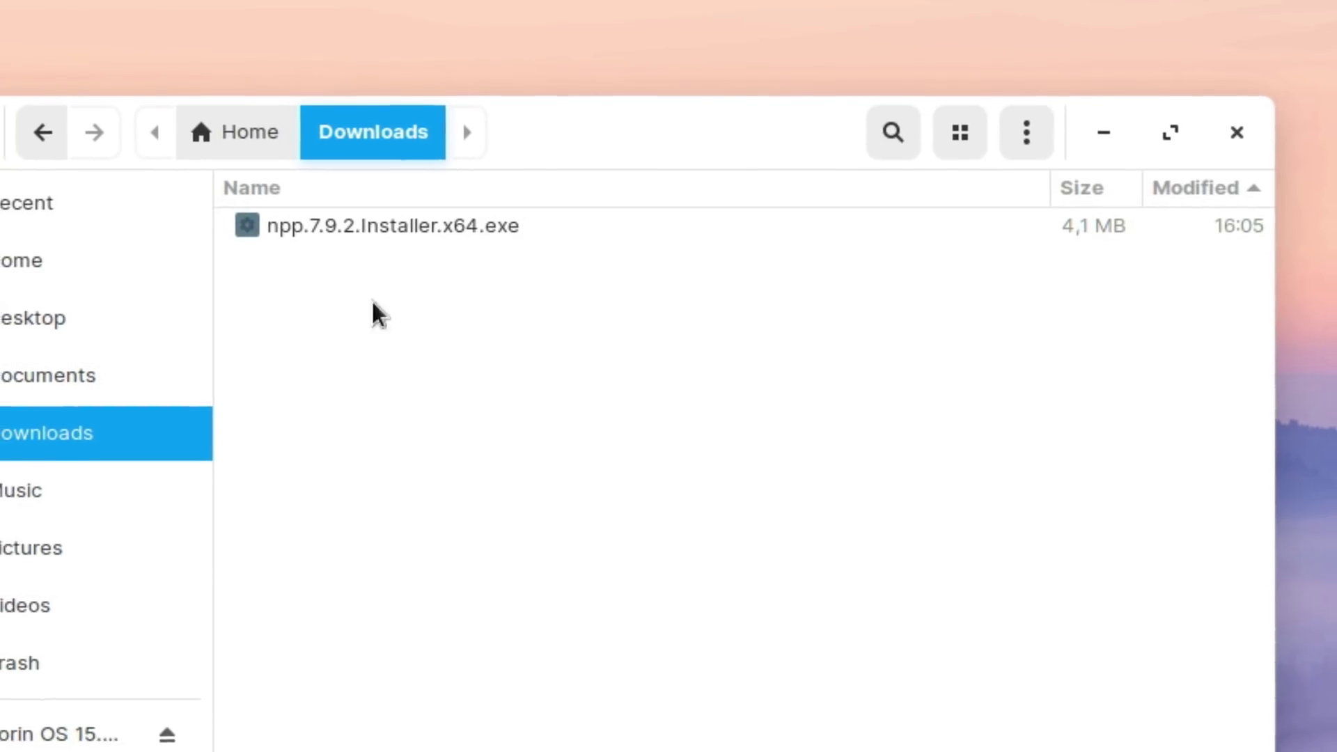
left_click(385, 226)
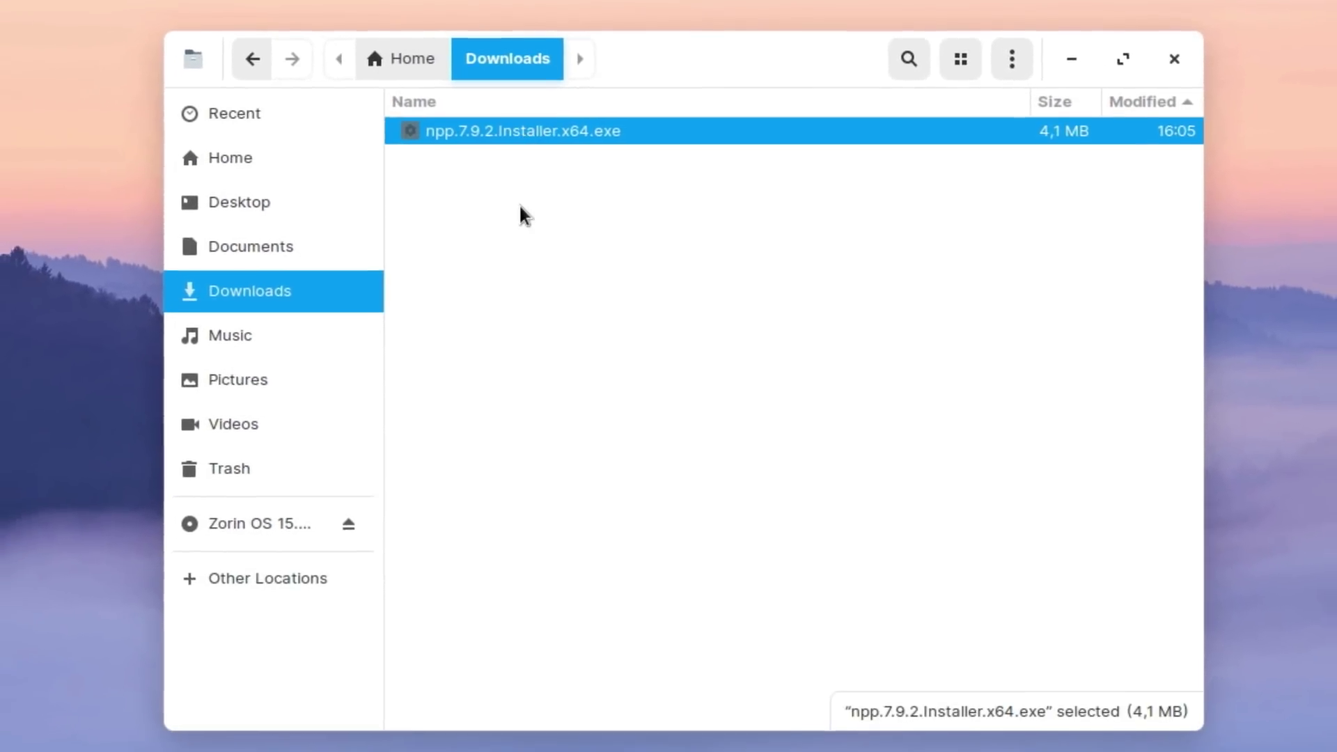
key("Return")
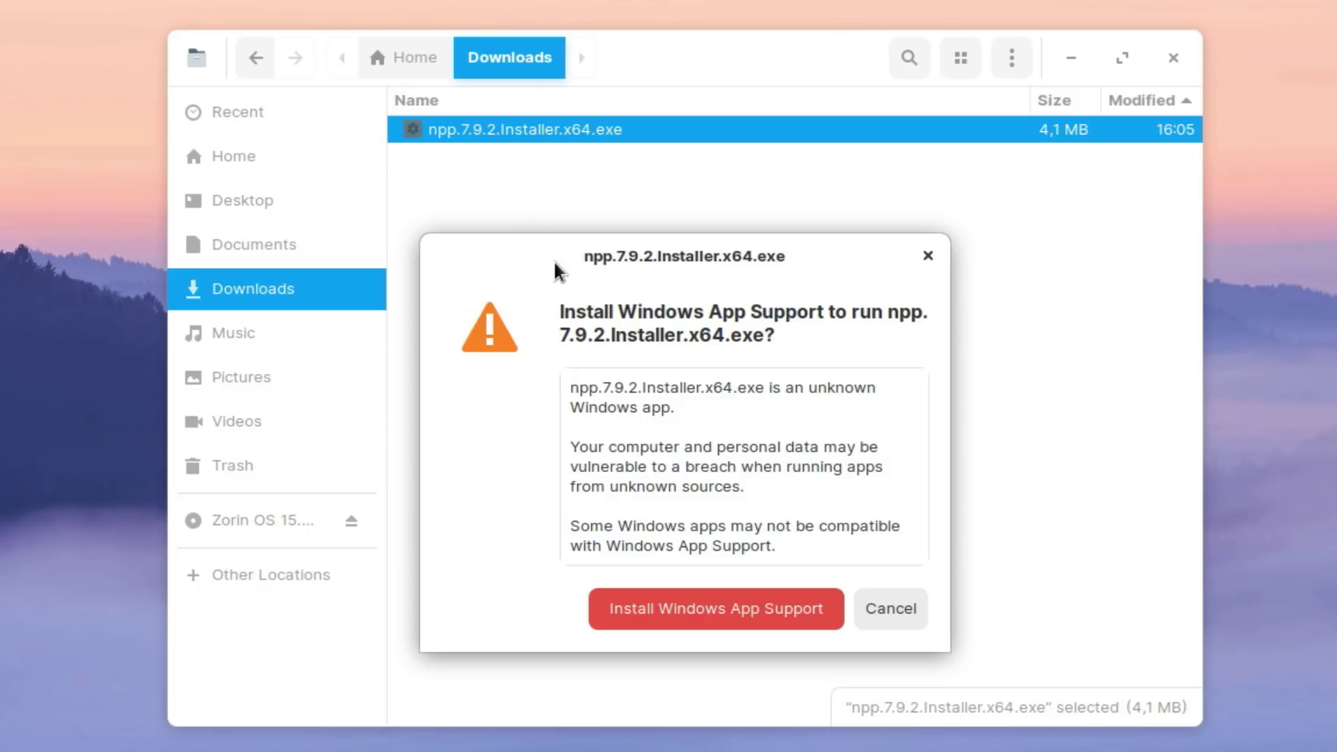
left_click(724, 626)
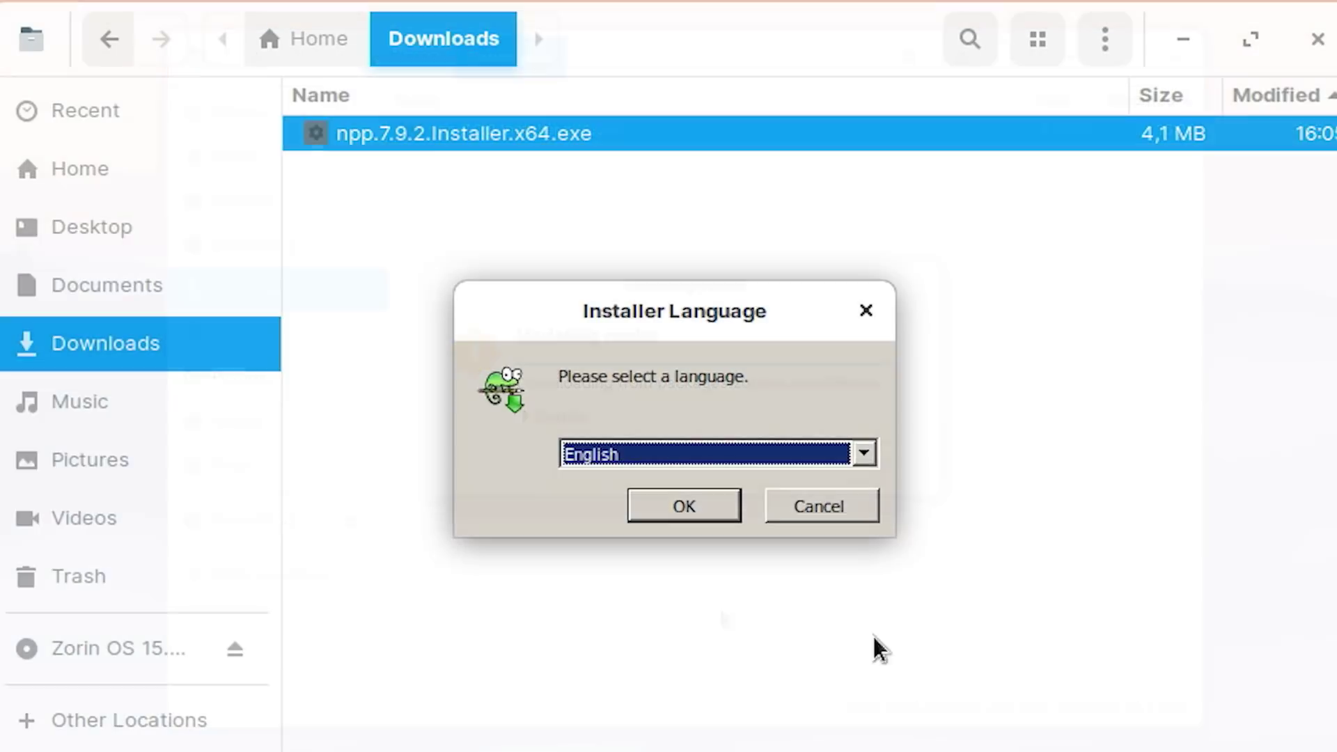
Step: Install Notepad++ with the default language, license, install location and components
left_click(708, 418)
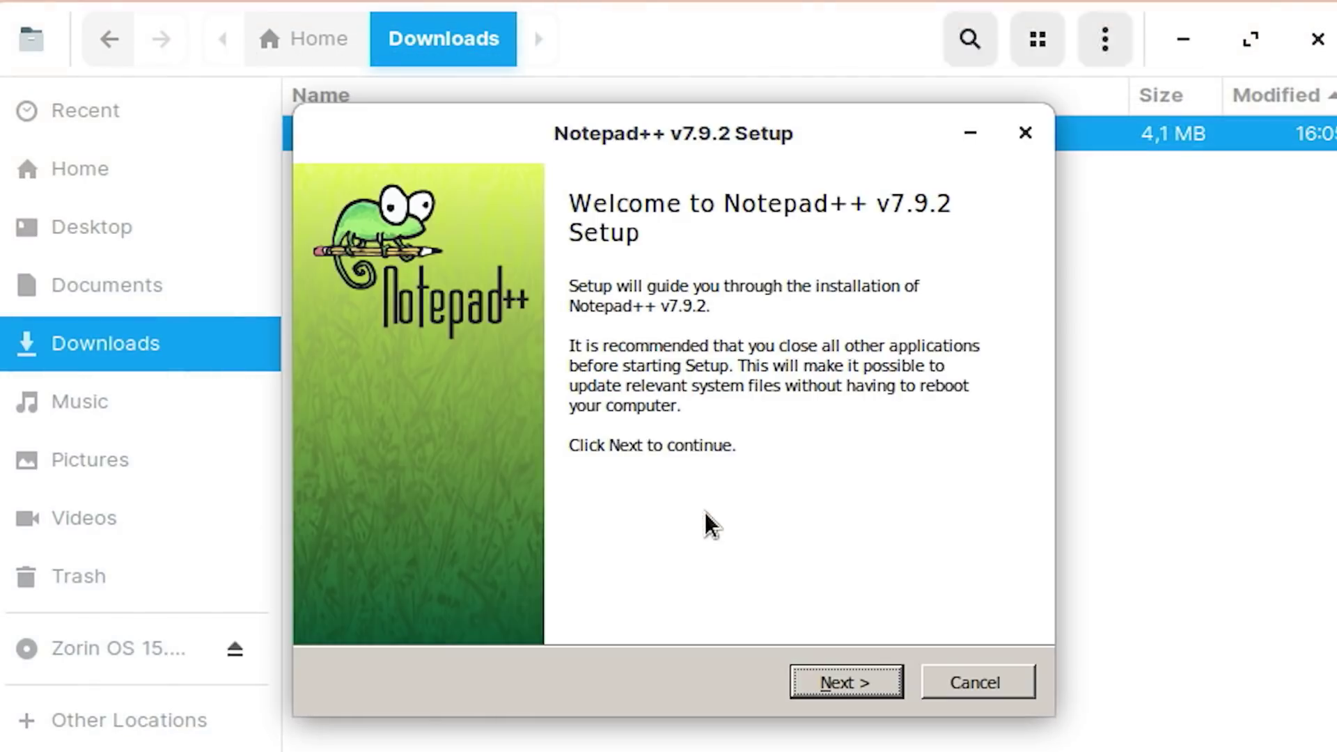
left_click(871, 686)
left_click(883, 689)
left_click(883, 698)
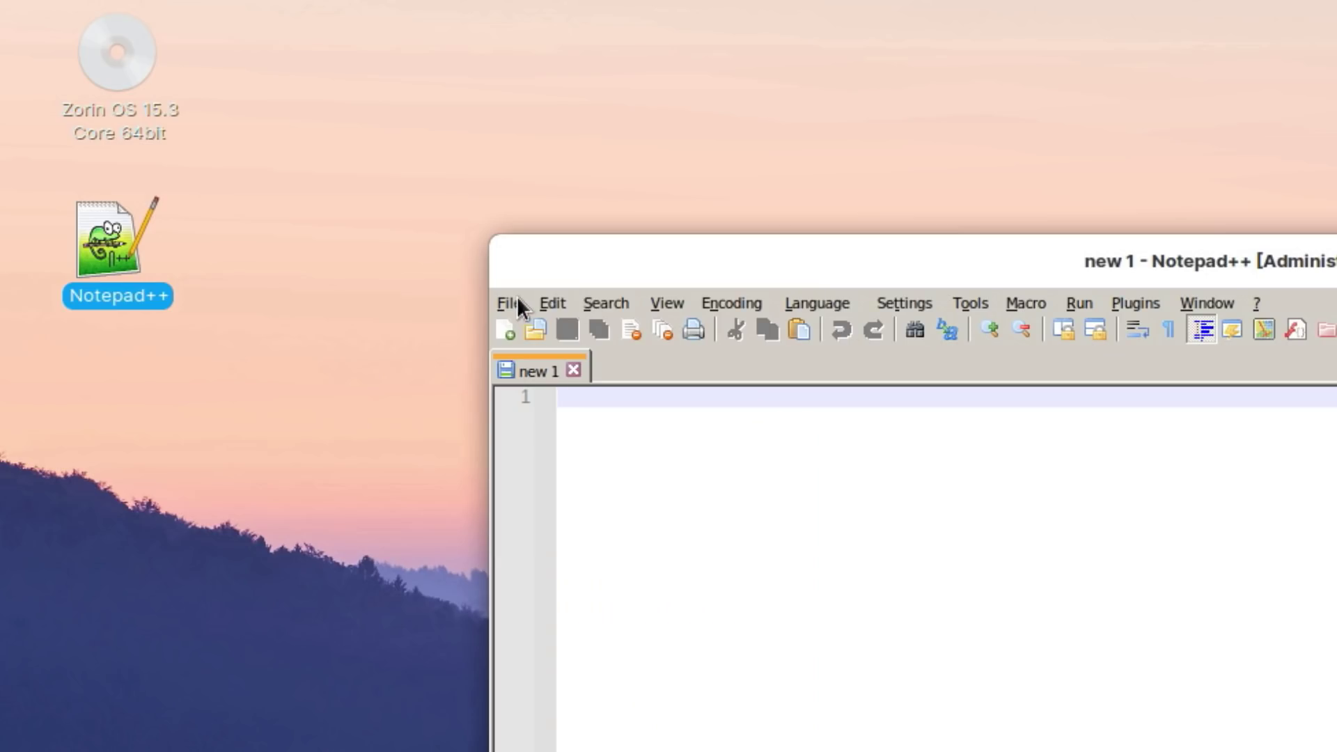
left_click(516, 303)
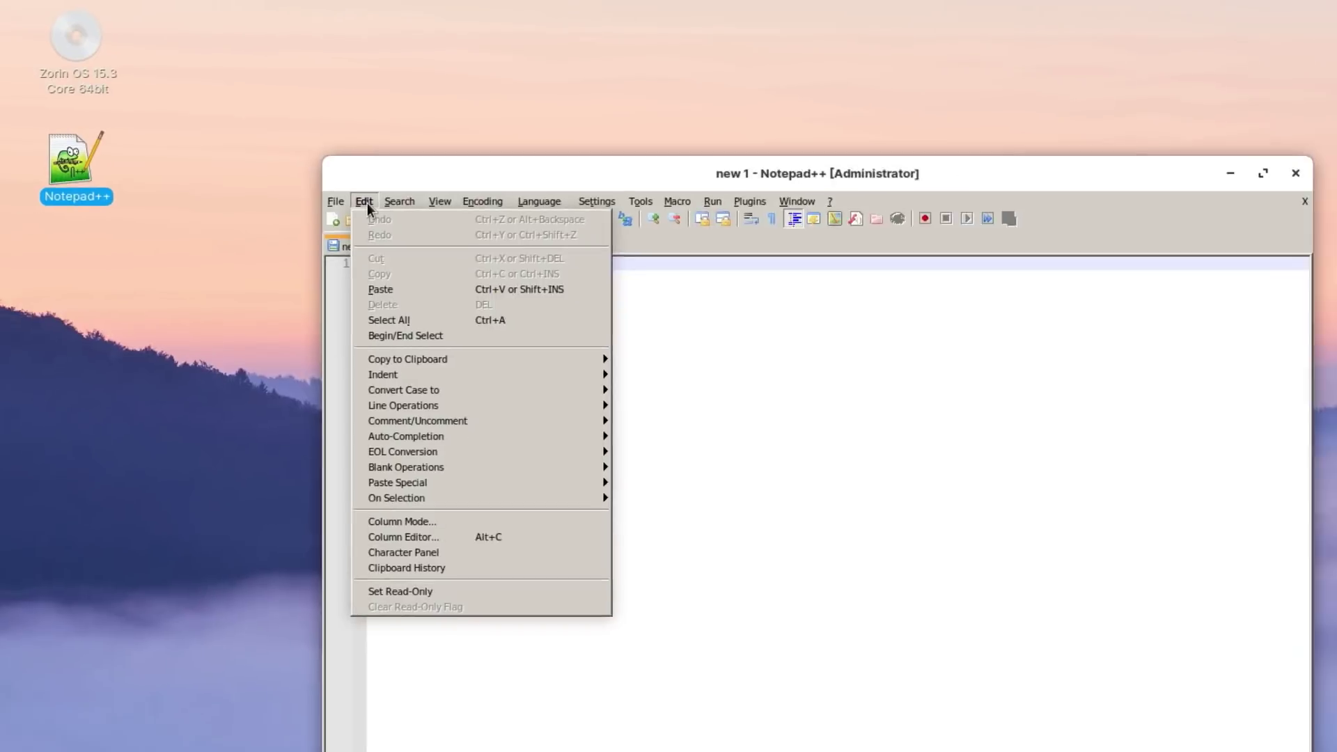
Step: Browse the Notepad++ menus and close them without choosing anything
mouse_move(562, 291)
mouse_move(399, 186)
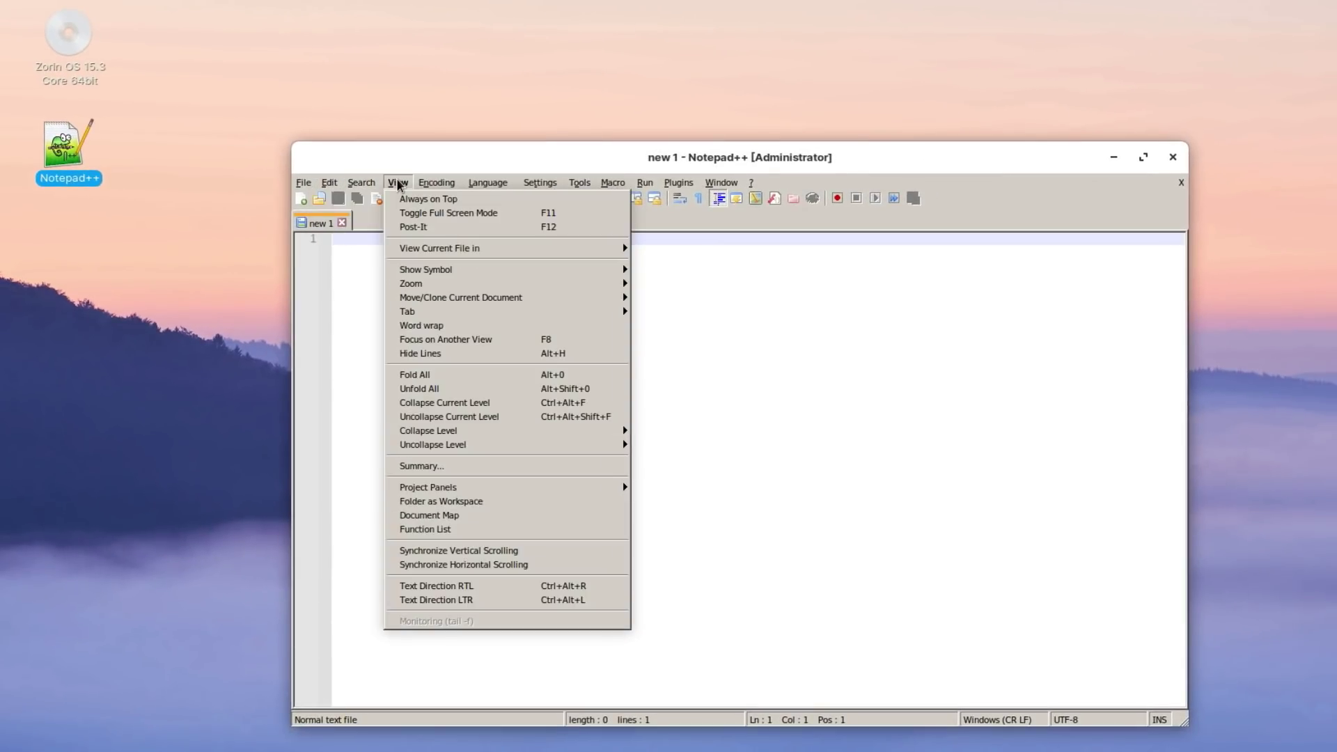
left_click(427, 182)
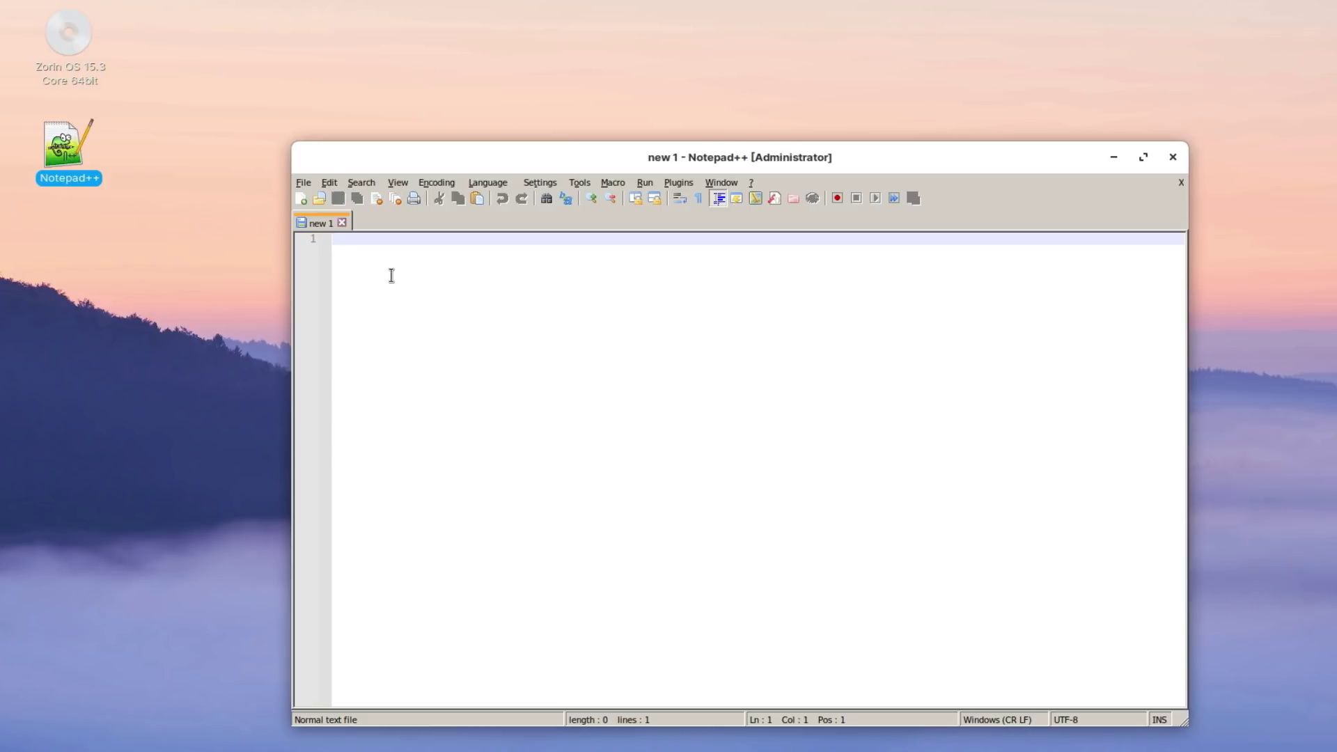
Step: Type 'hello world', then in the save dialog browse drive Z: to see the Linux root
type("hello world")
key("ctrl+s")
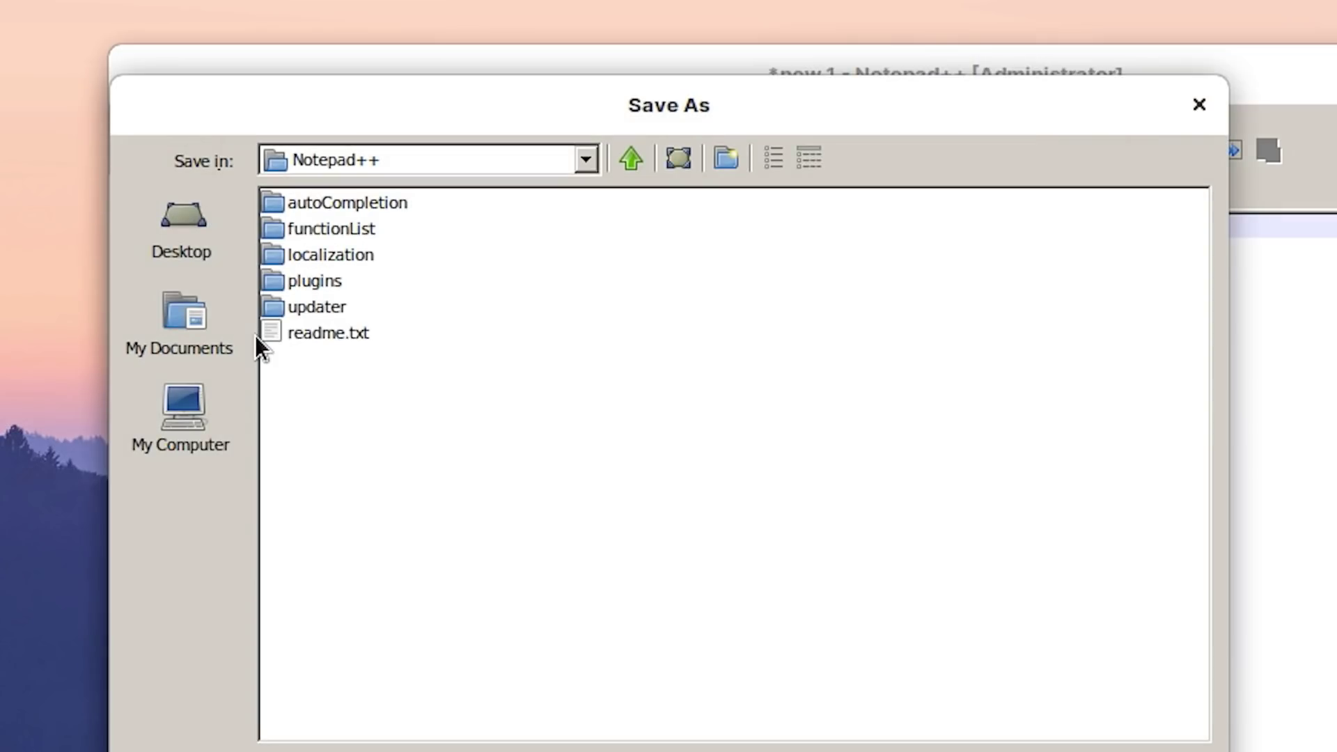
left_click(199, 426)
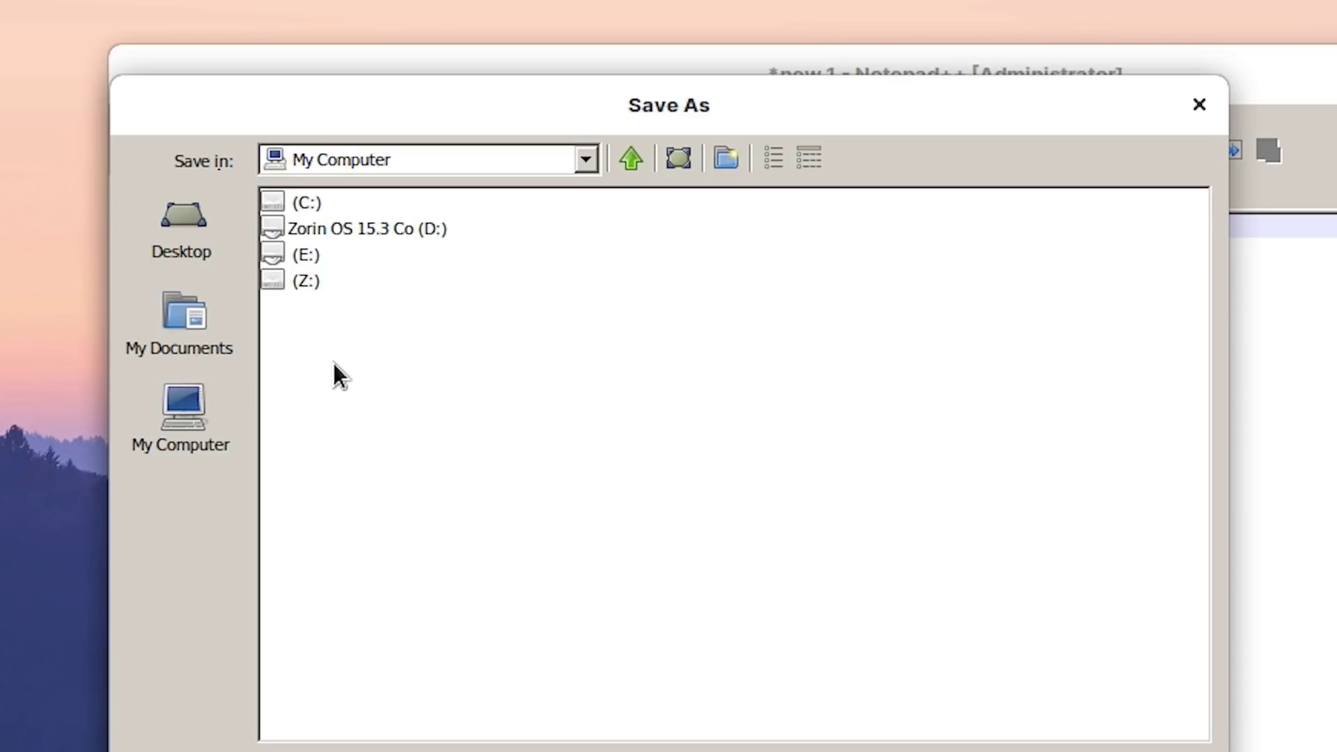
double_click(314, 282)
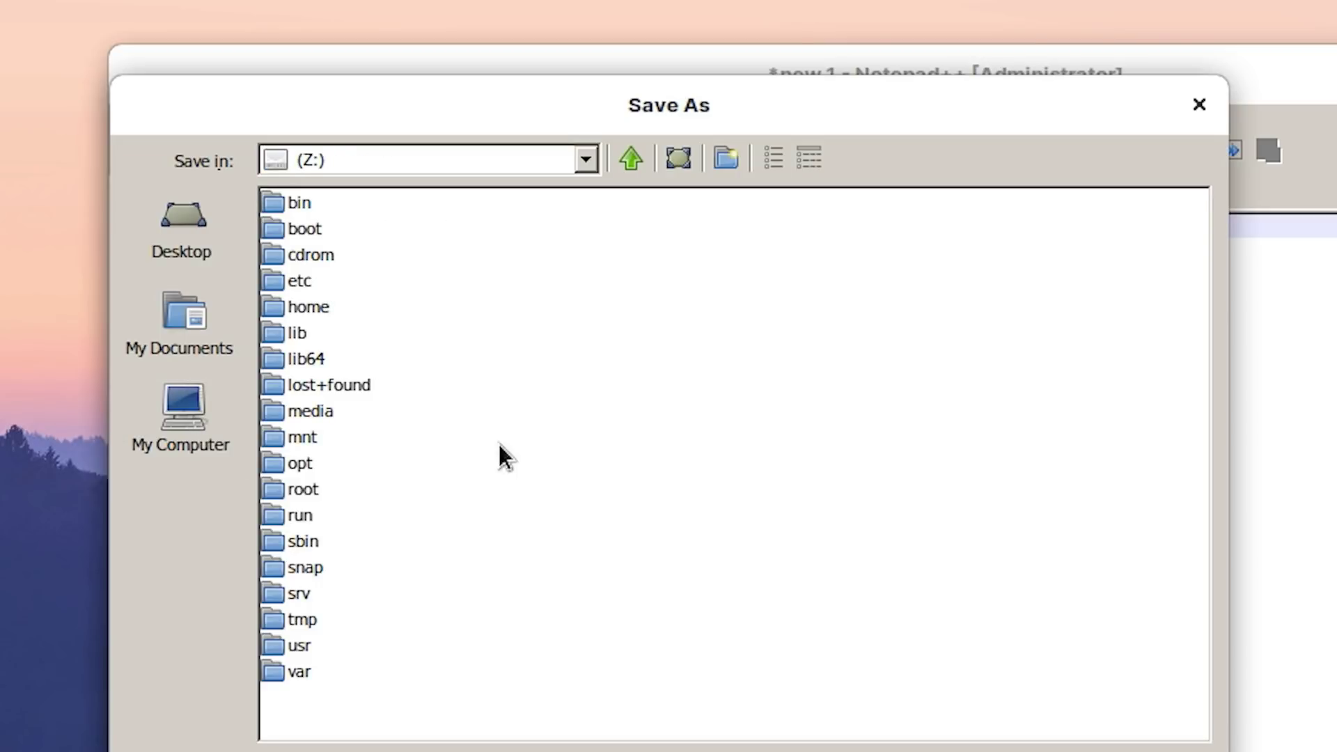
Step: Browse drive C: and its windows folder, then return up to C:
left_click(631, 159)
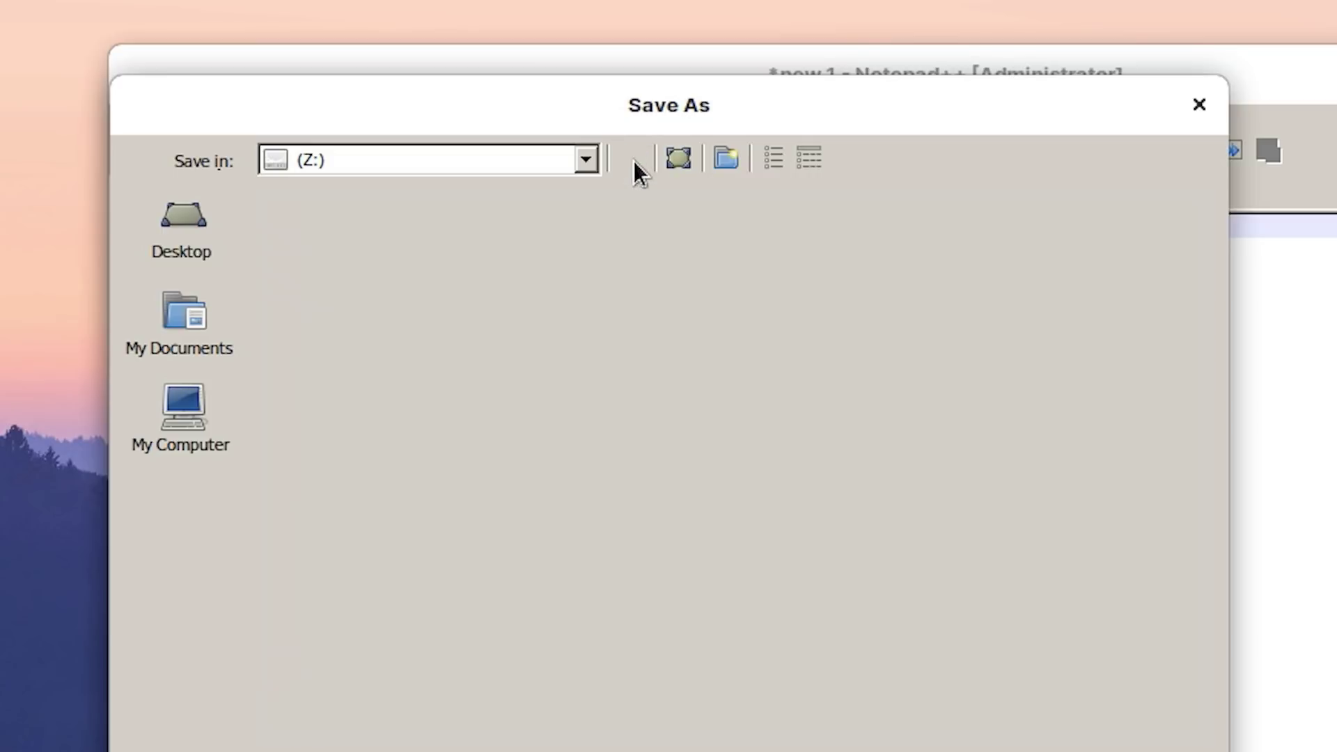
double_click(301, 208)
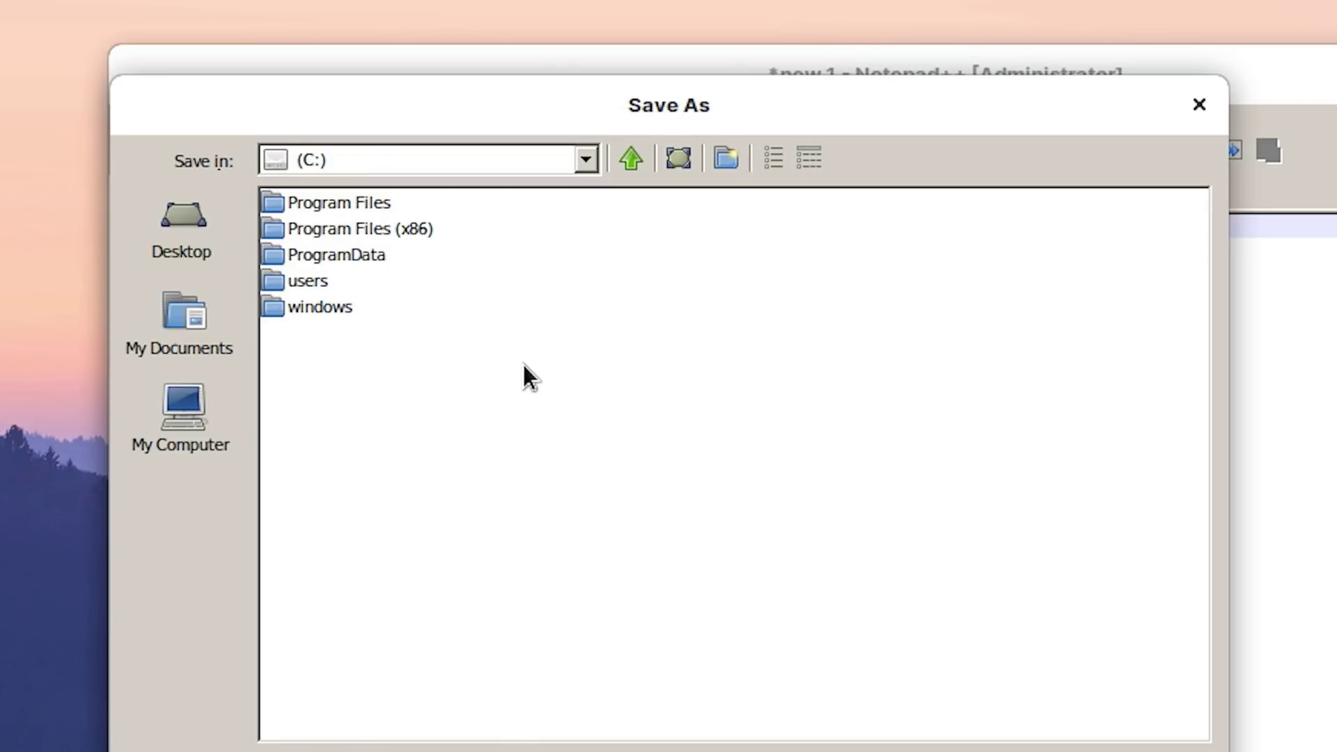
double_click(333, 304)
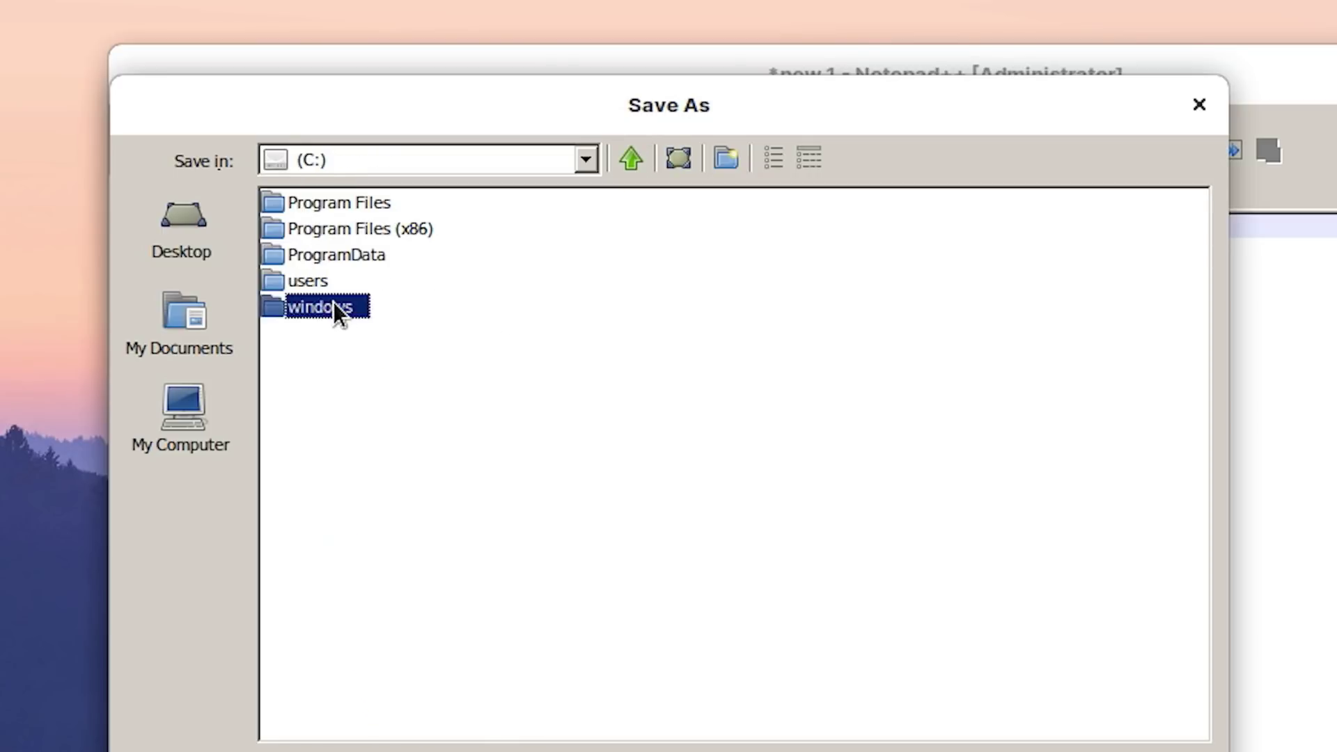
left_click(631, 158)
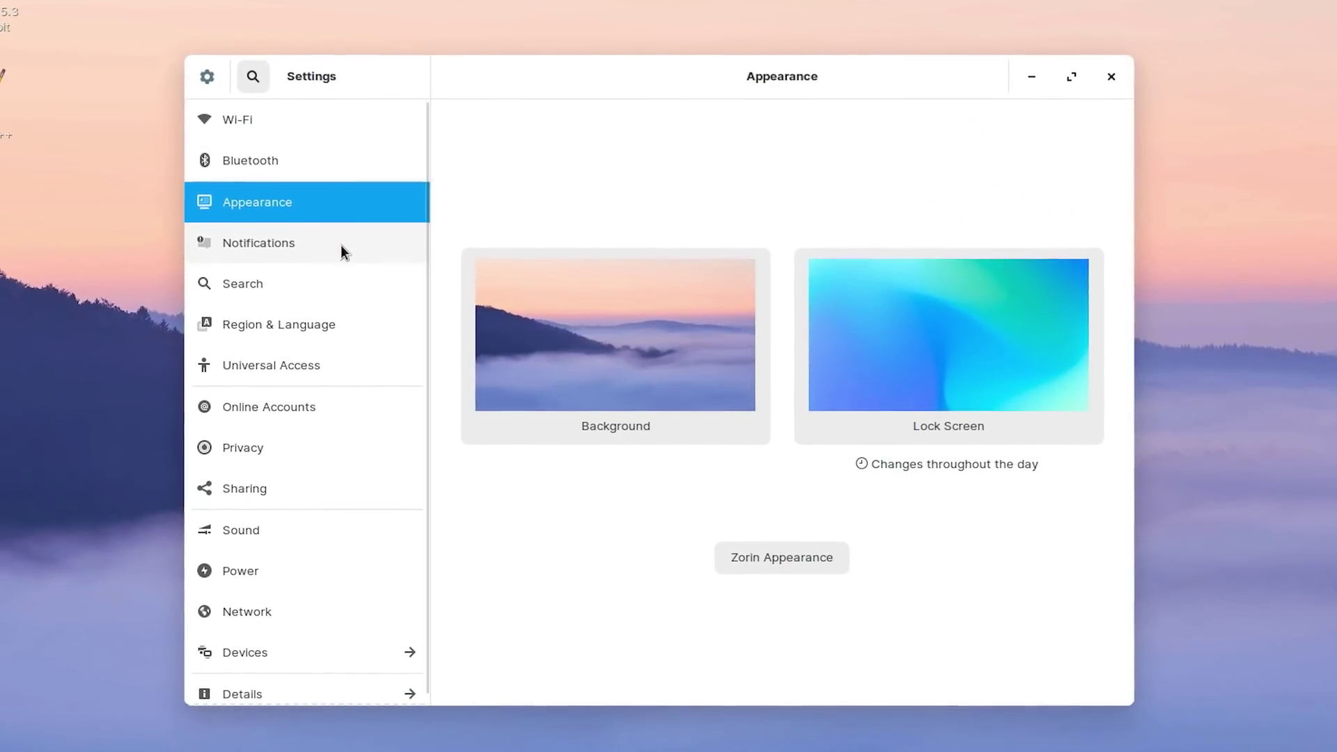
Step: View the Notifications settings, then the Search settings page
left_click(340, 242)
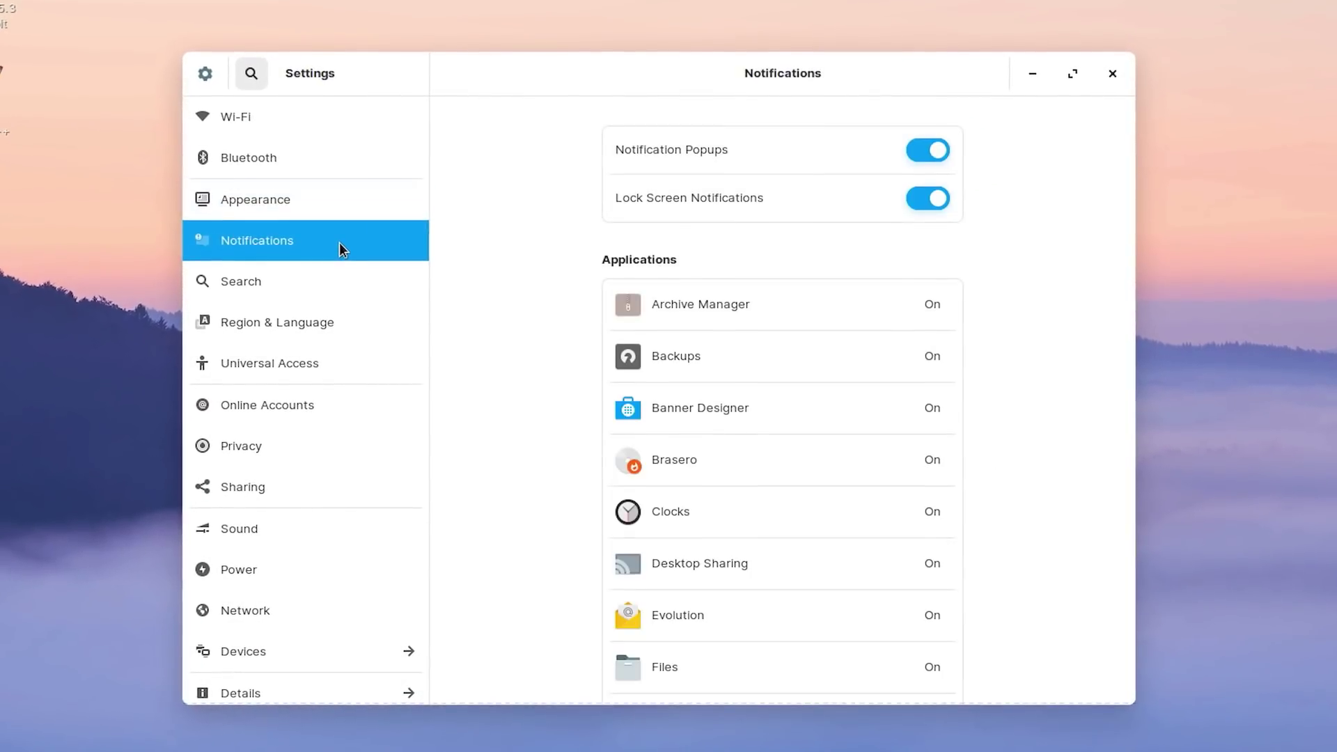
left_click(338, 278)
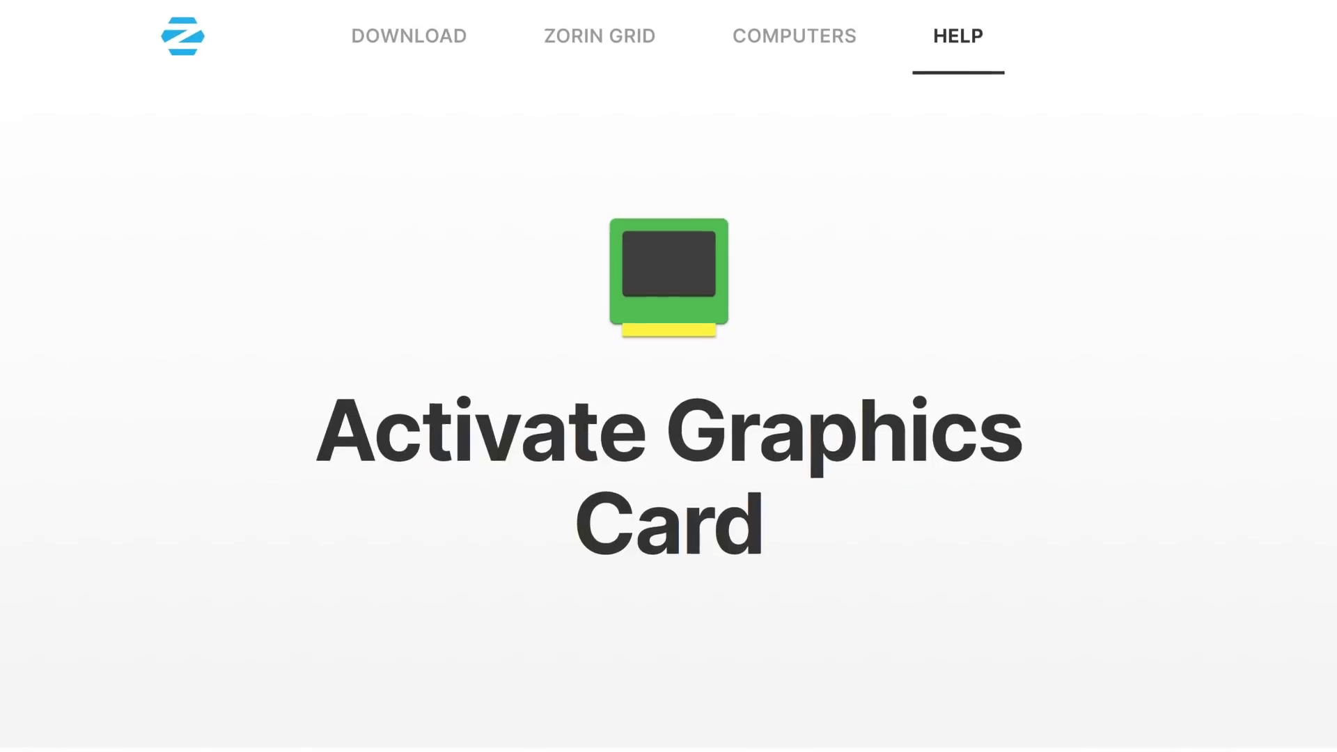
Step: Scroll the graphics card driver guide to step 4, then open Steam's SteamOS + Linux listing
scroll(669, 376, "down", 15)
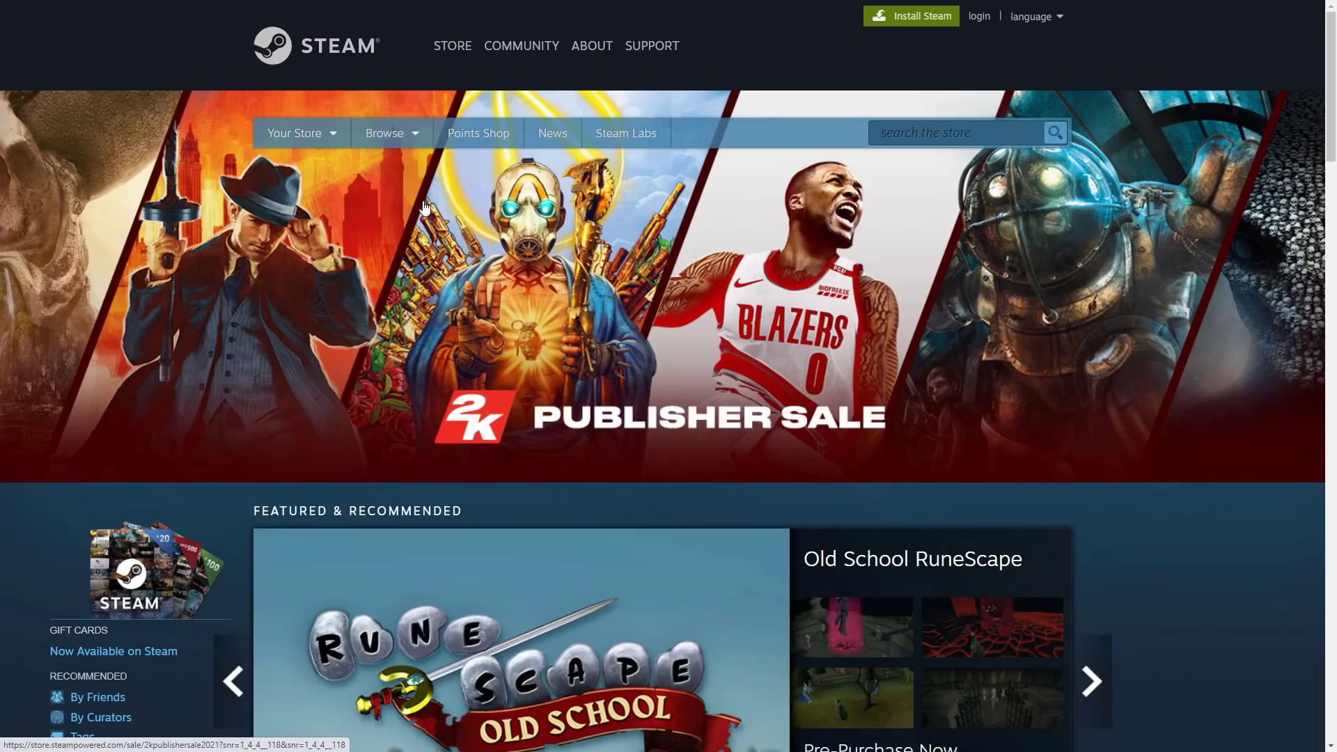
mouse_move(426, 139)
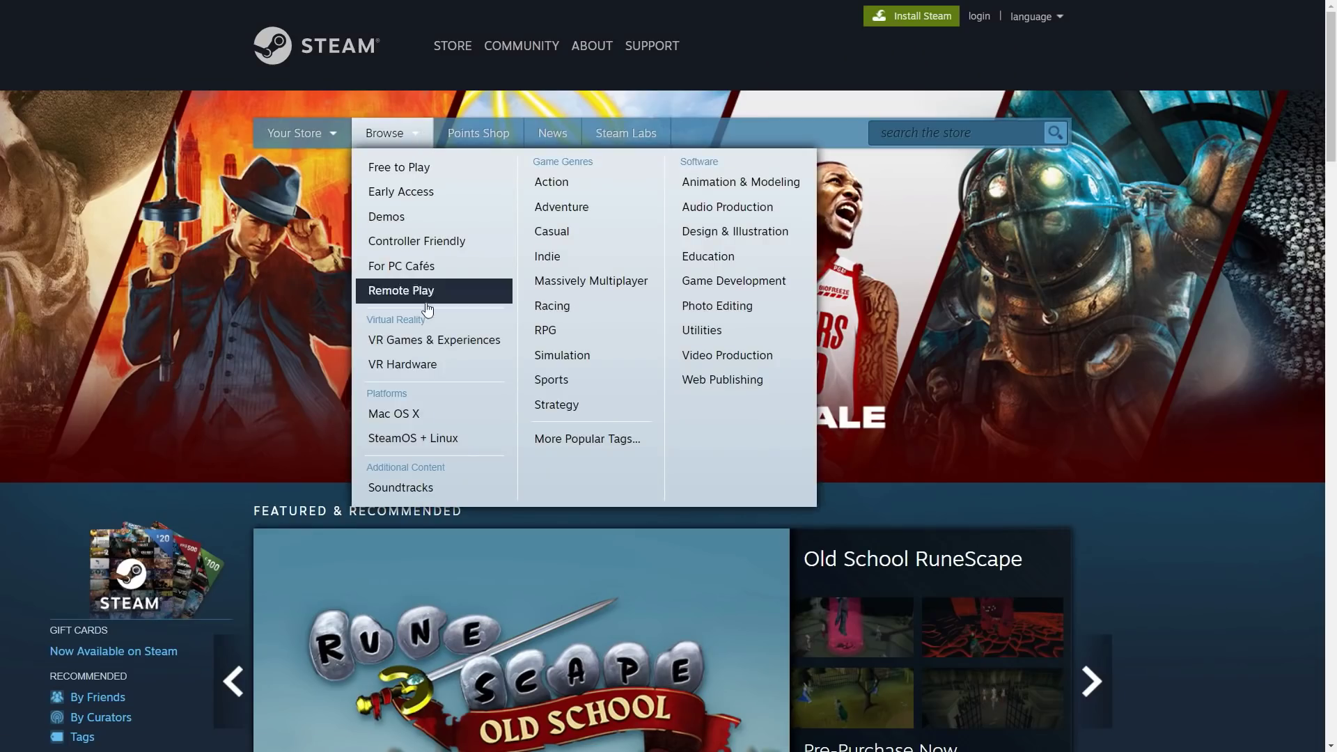
left_click(477, 445)
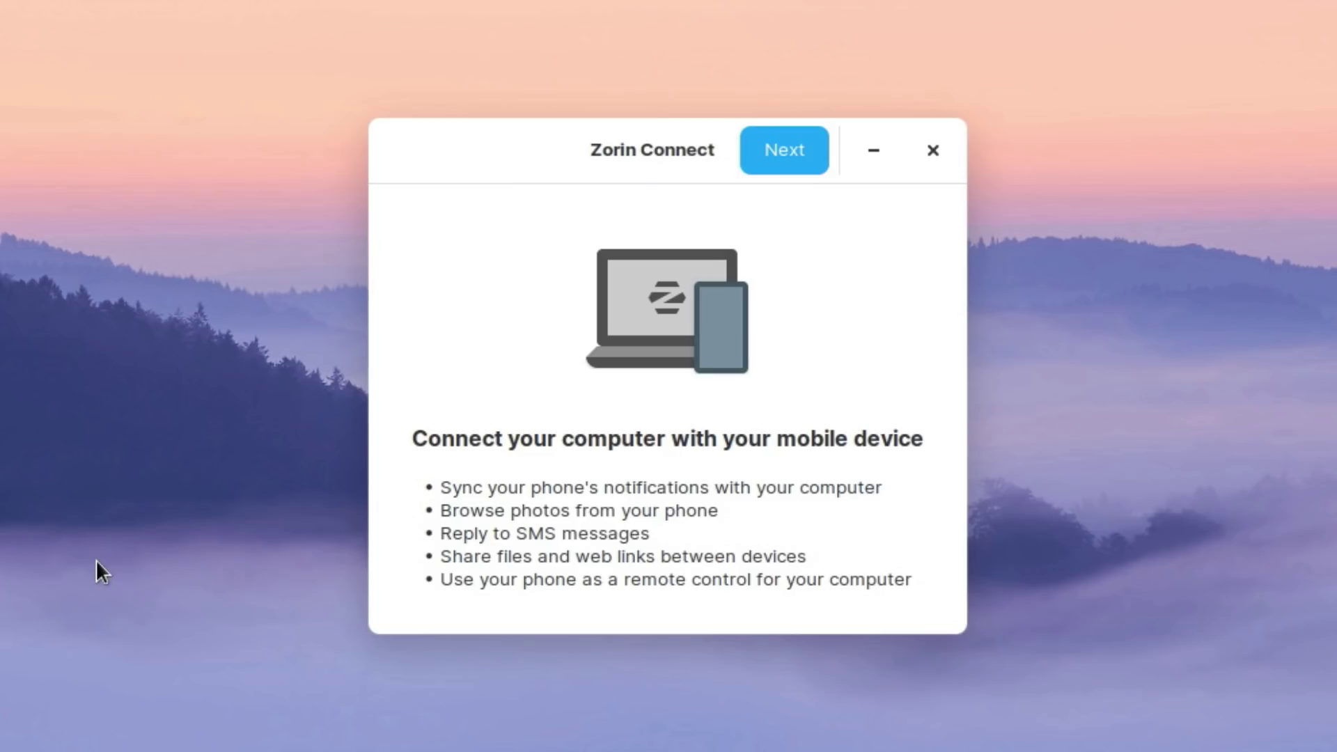
Step: Pass the Zorin Connect welcome screen and accept the Nexus 5's pairing request
left_click(783, 148)
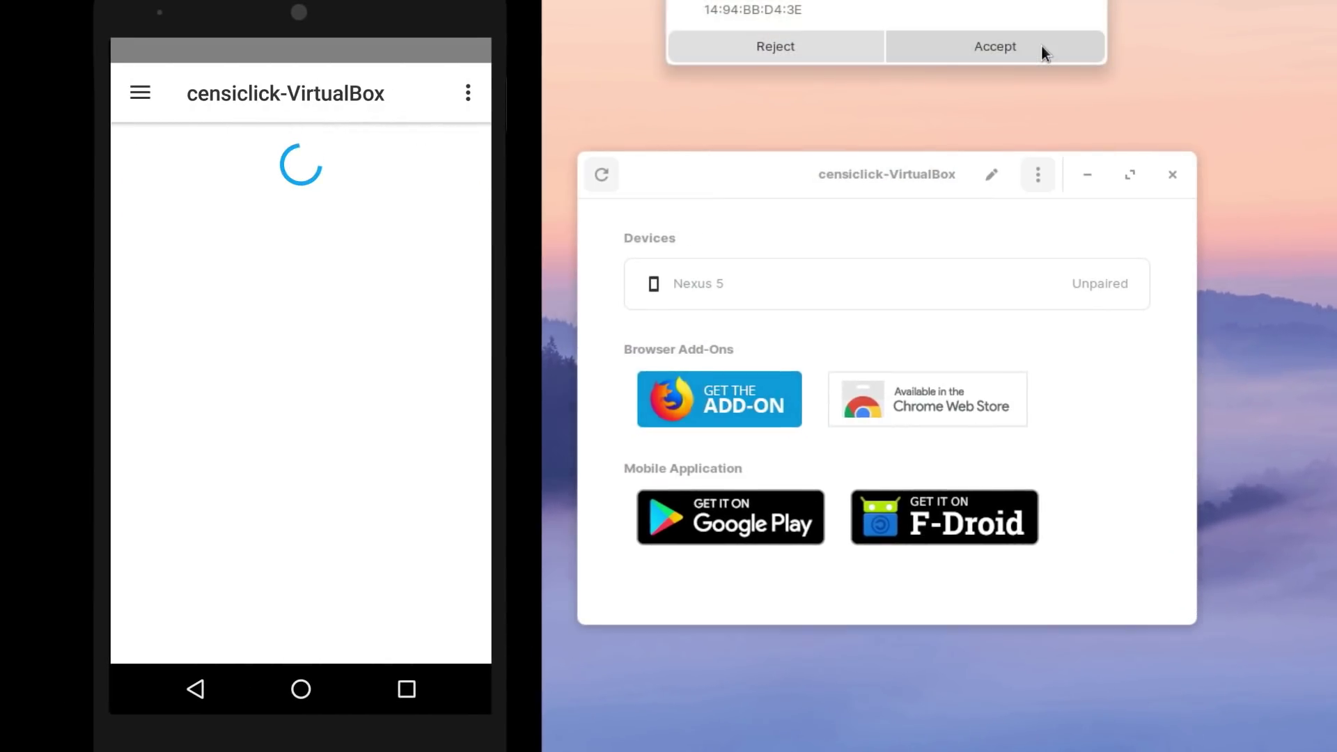
left_click(1042, 46)
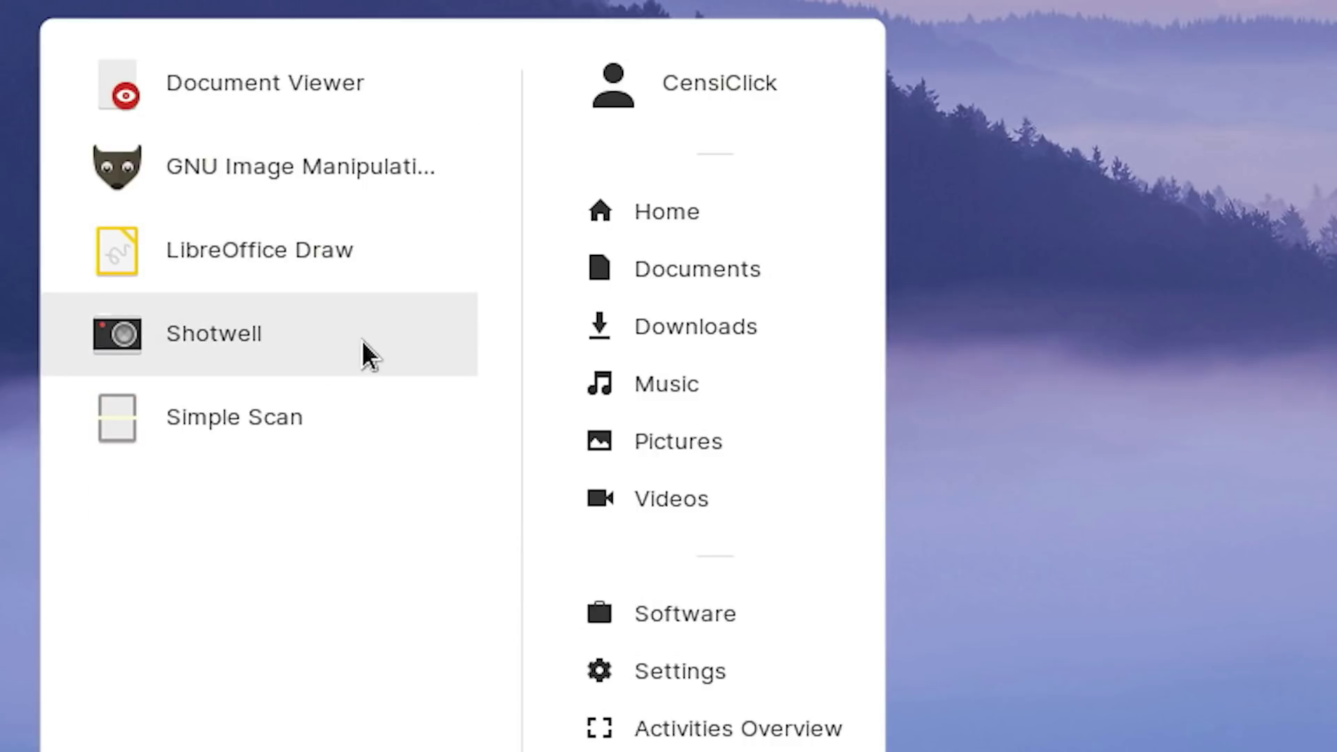
Step: Browse the menu's Internet apps, then go from Online Accounts to the Devices settings
left_click(271, 743)
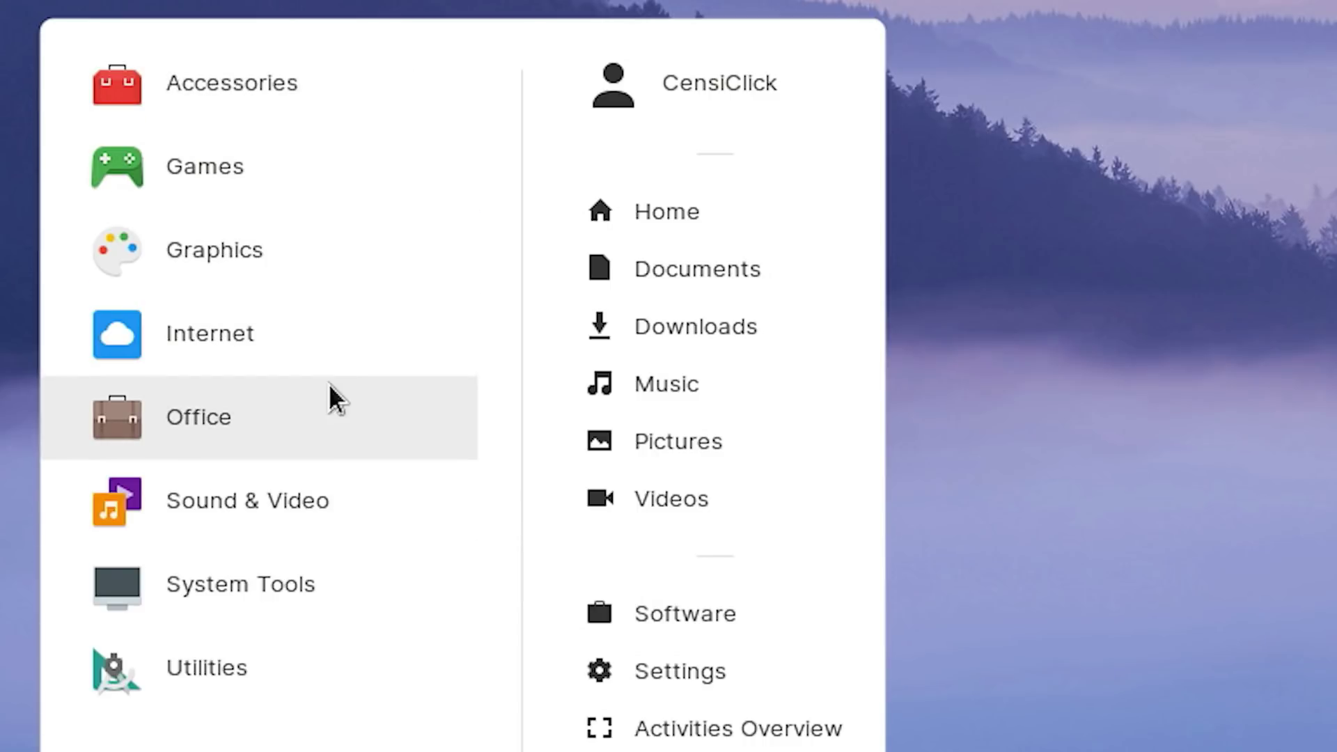
left_click(348, 335)
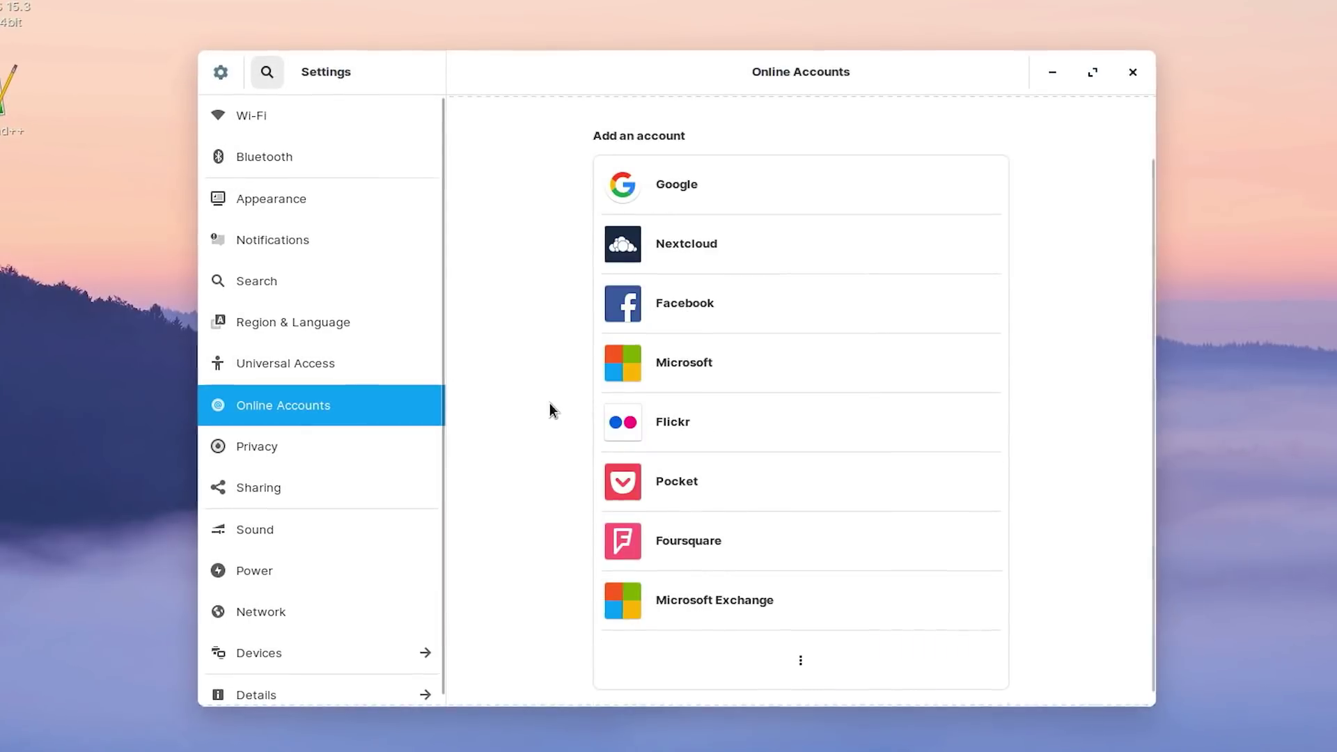
scroll(549, 403, "down", 1)
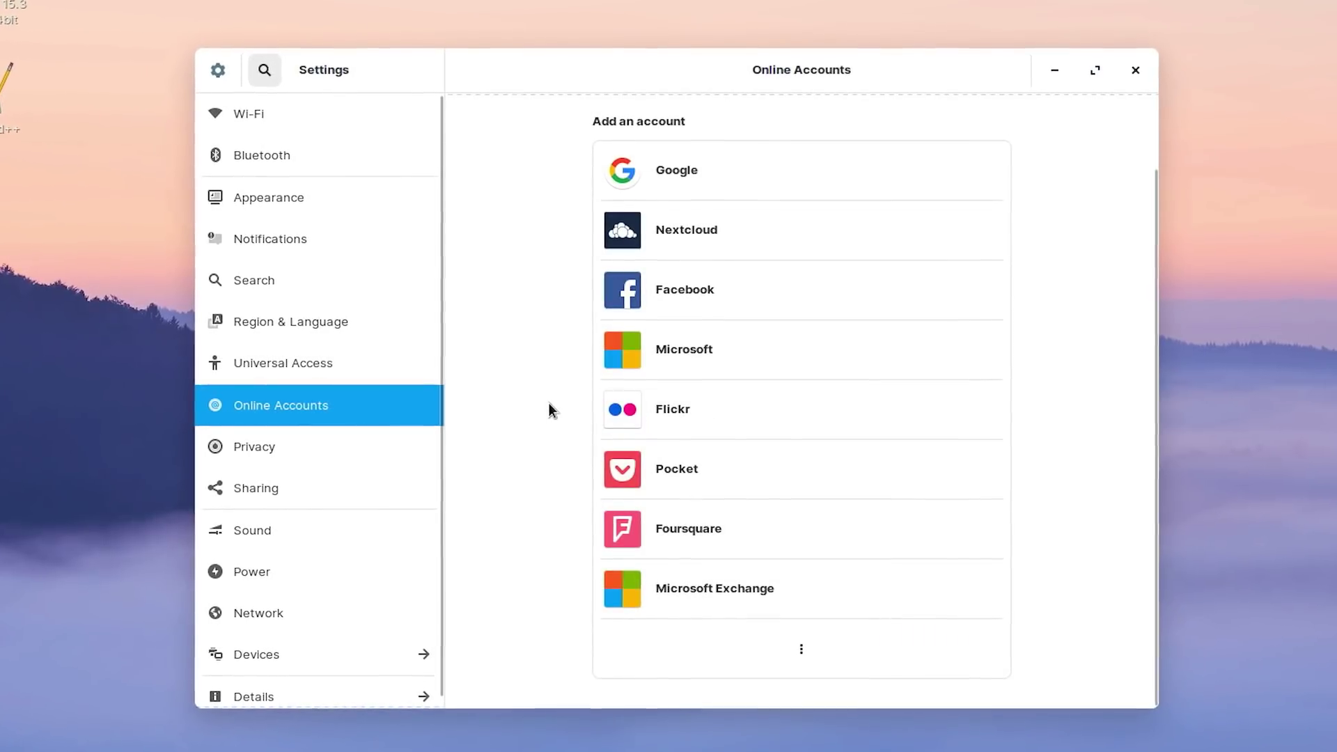
left_click(328, 652)
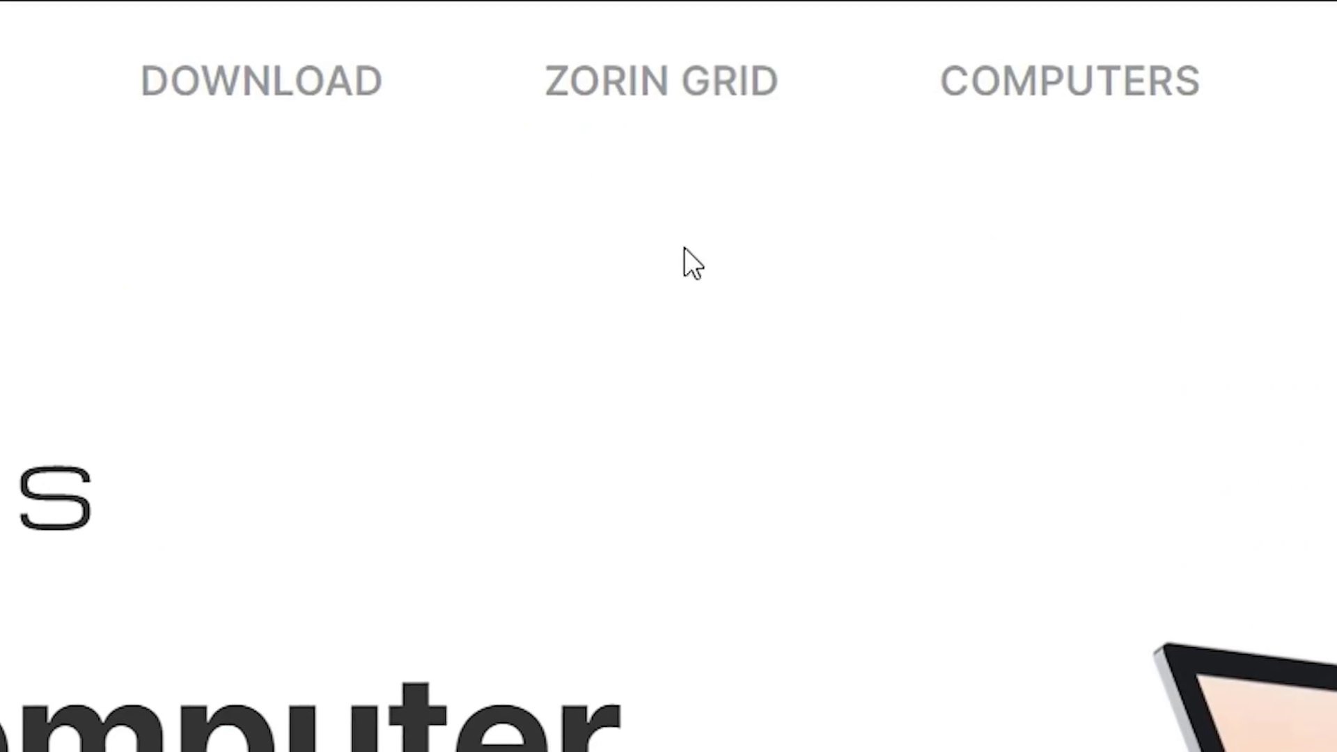
Step: Visit the Zorin Grid page, then step the Ultimate carousel past Windows to the Touch layout
left_click(736, 132)
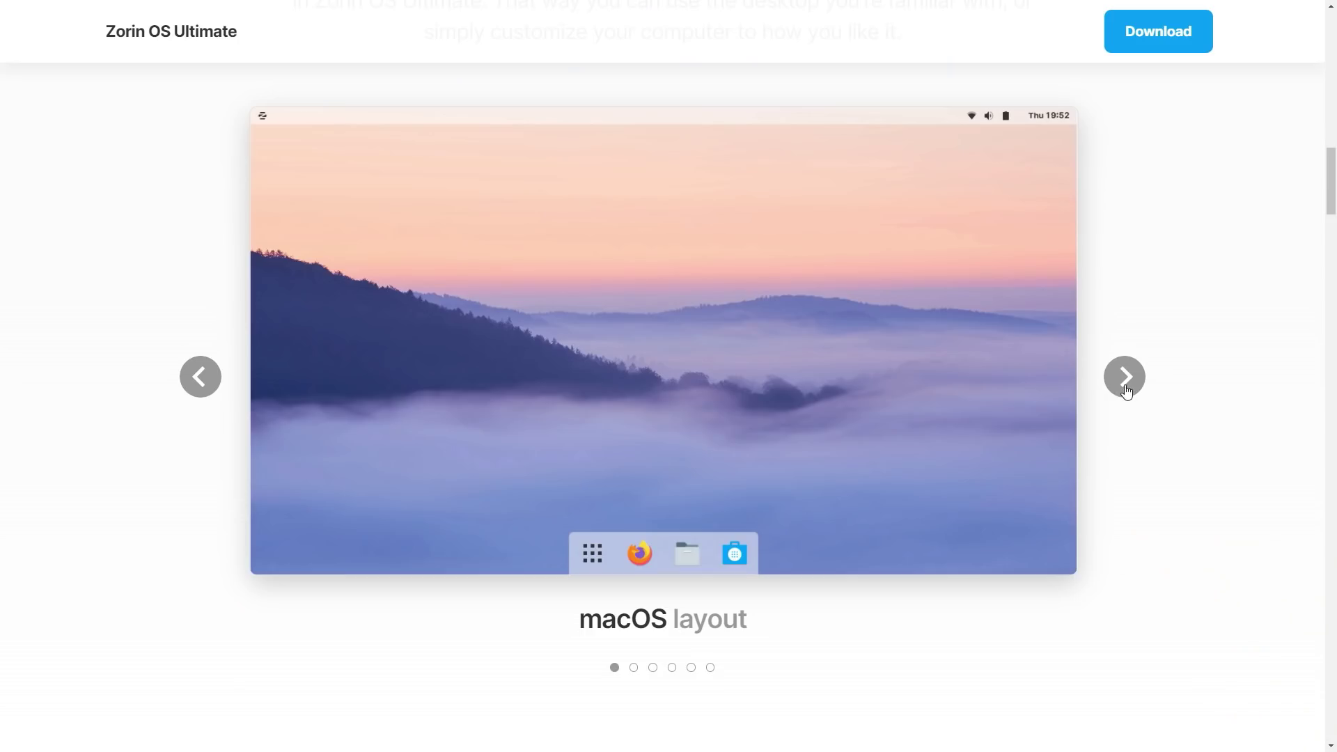
left_click(1127, 380)
left_click(1127, 380)
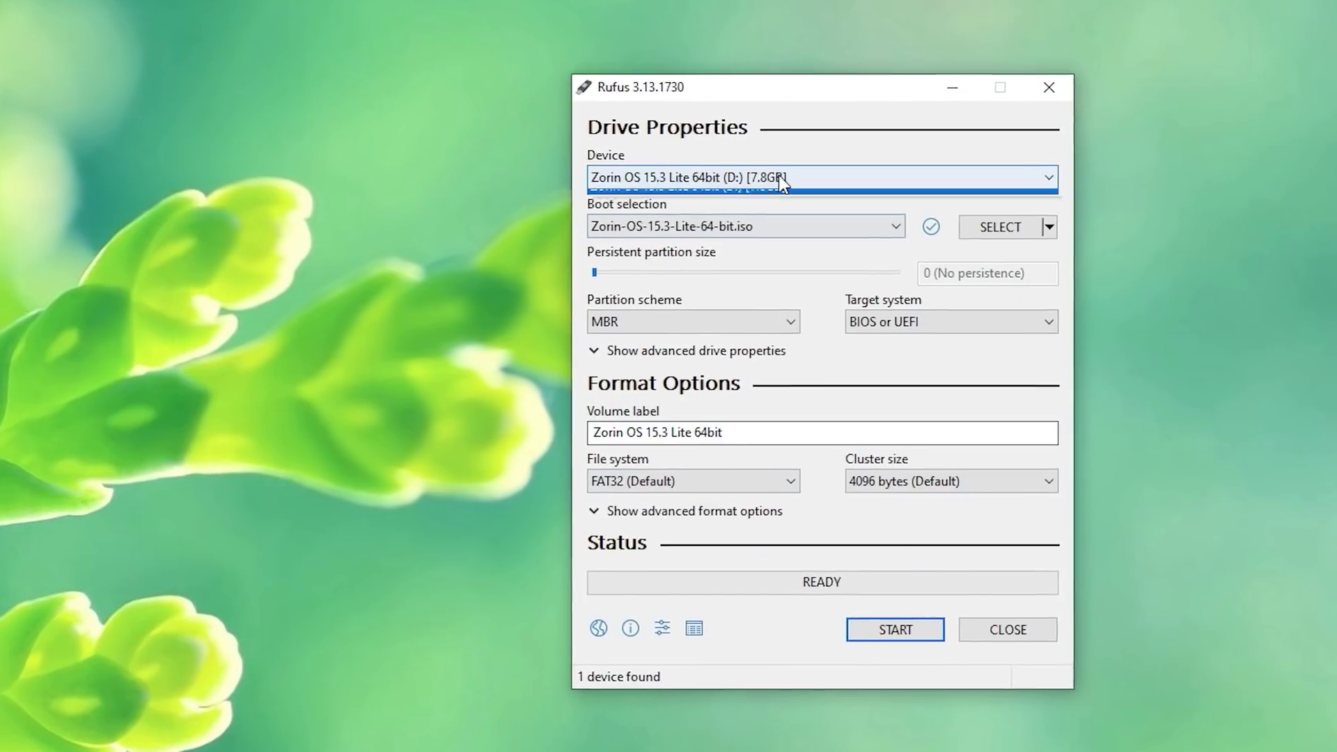
Step: Check Rufus's target drive list without changing it, then show the boot selection options
left_click(783, 180)
left_click(785, 180)
left_click(799, 231)
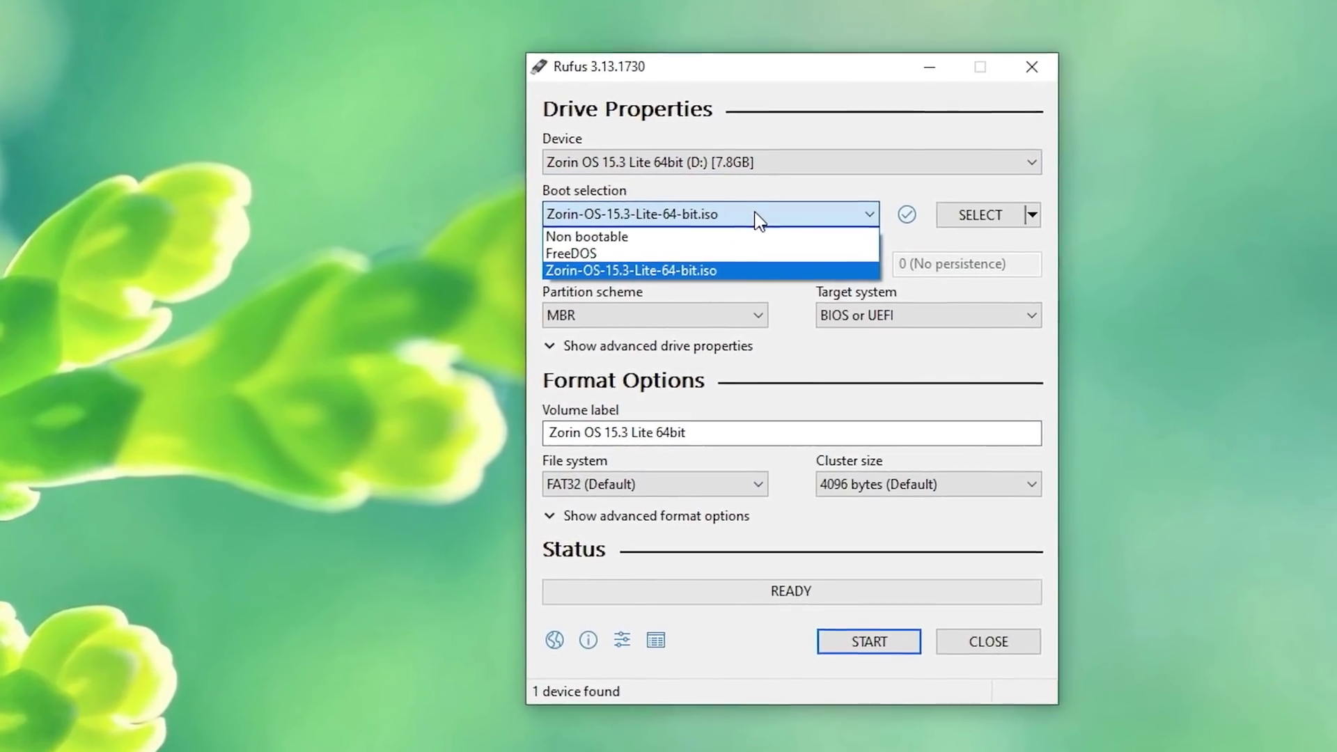